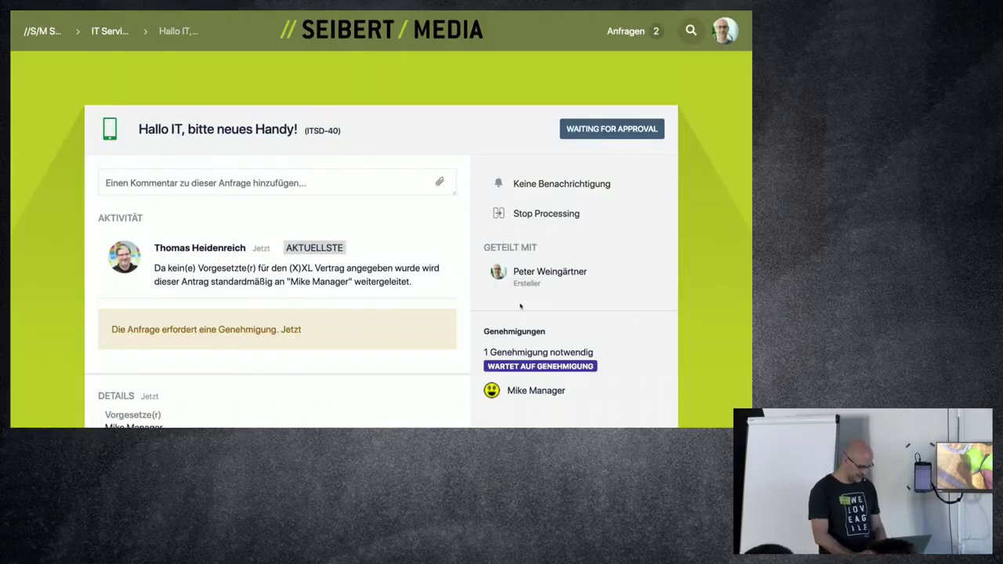
Review the activity, details and pending approval of the phone request ITSD-40 in the customer portal
scroll(466, 265, down, 1)
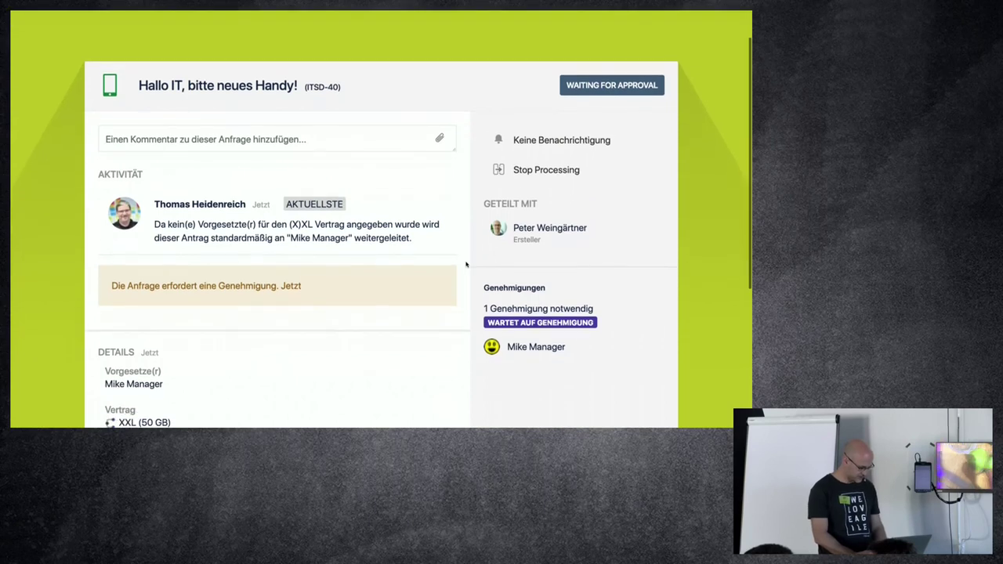
scroll(465, 265, down, 1)
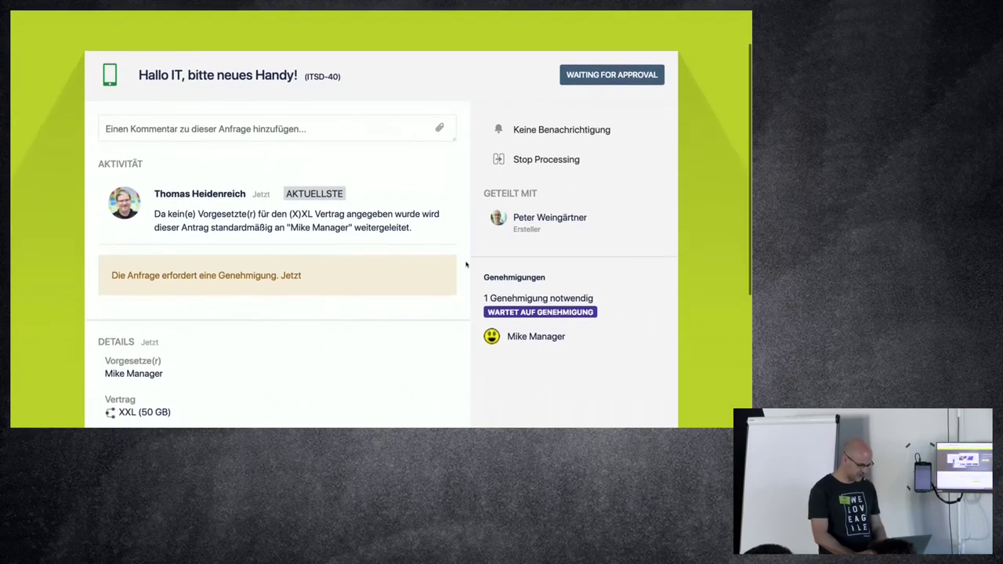
scroll(465, 265, down, 1)
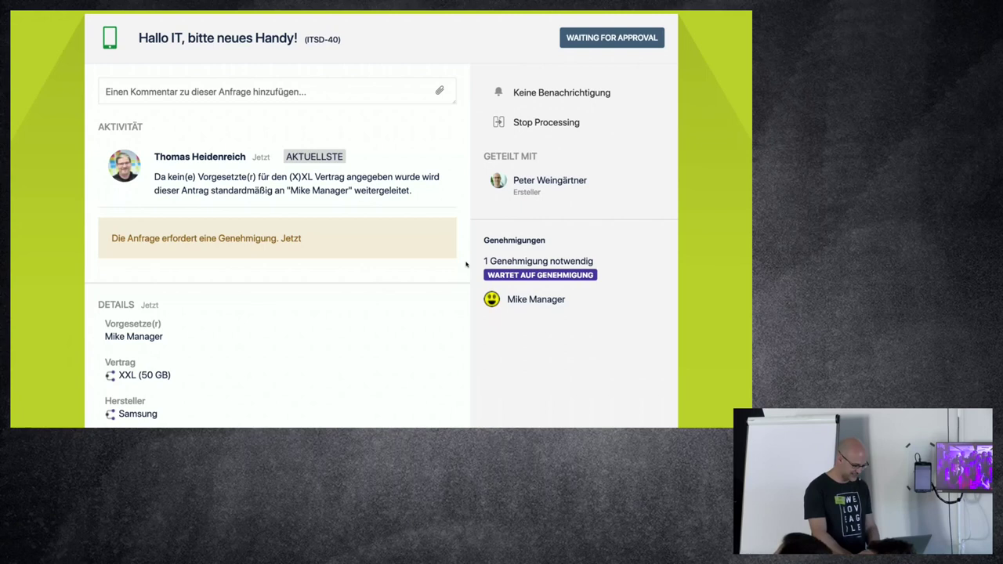
scroll(465, 265, down, 2)
scroll(465, 265, up, 3)
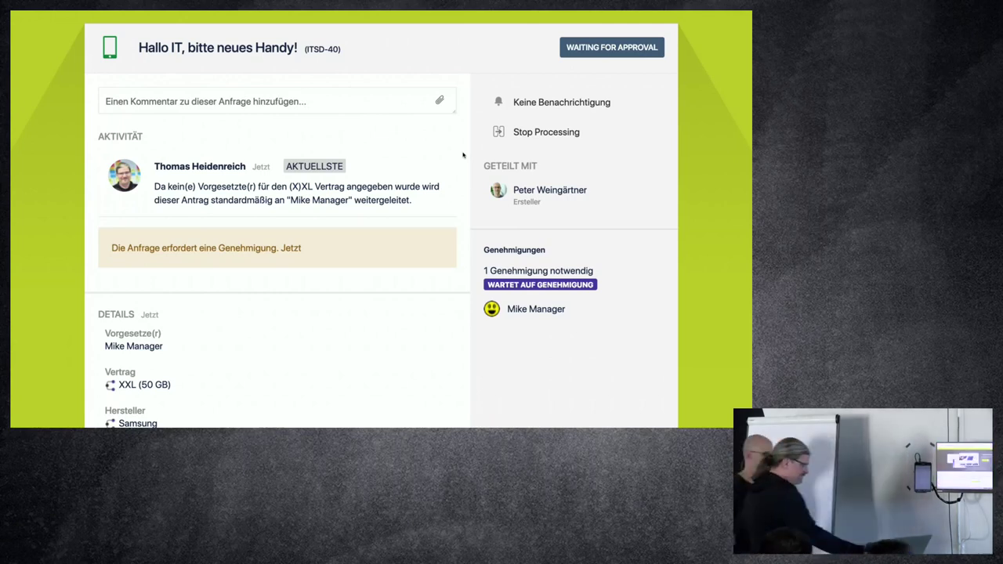
Open ITSD-40 from the Hardware Requests queue in the agent view and examine its stock item, approval and comments
key(ctrl+Left)
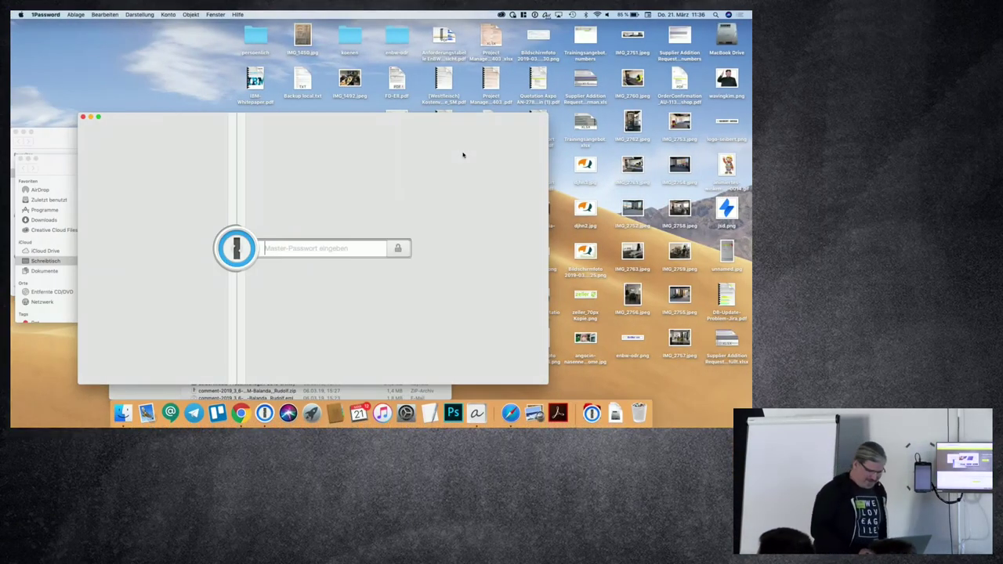
key(ctrl+Right)
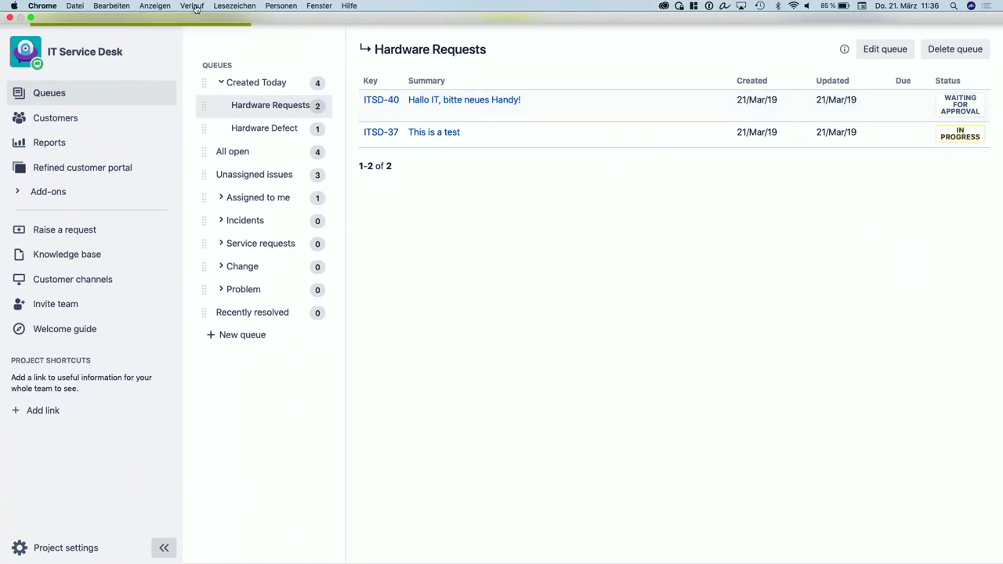
click(485, 100)
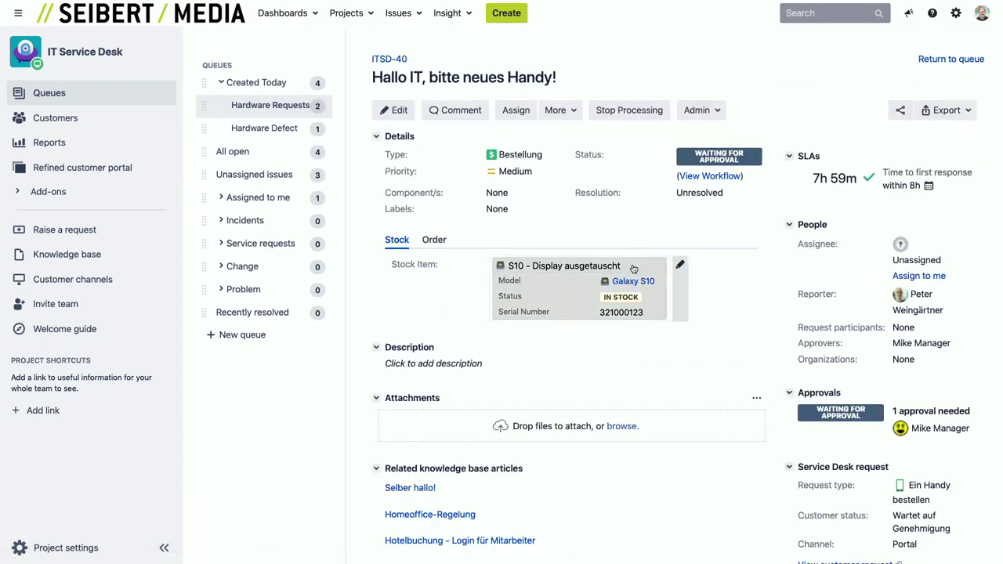
scroll(633, 268, down, 5)
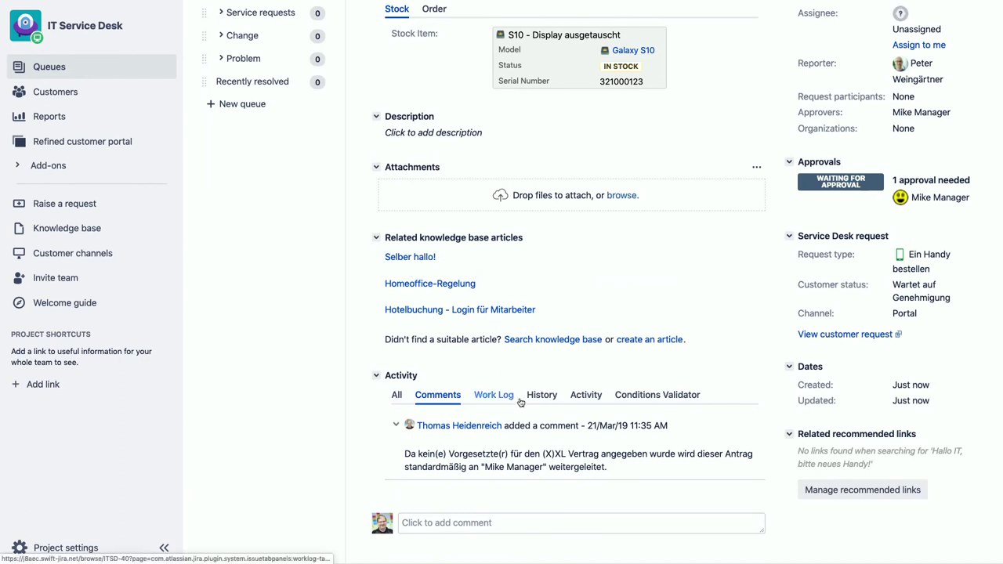
scroll(517, 396, up, 3)
scroll(520, 403, up, 2)
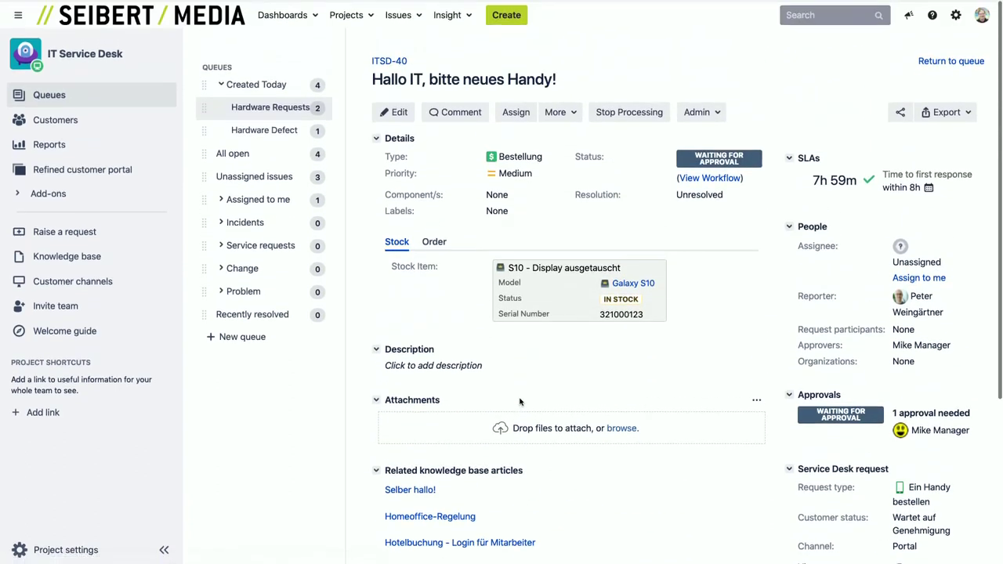
scroll(519, 402, down, 5)
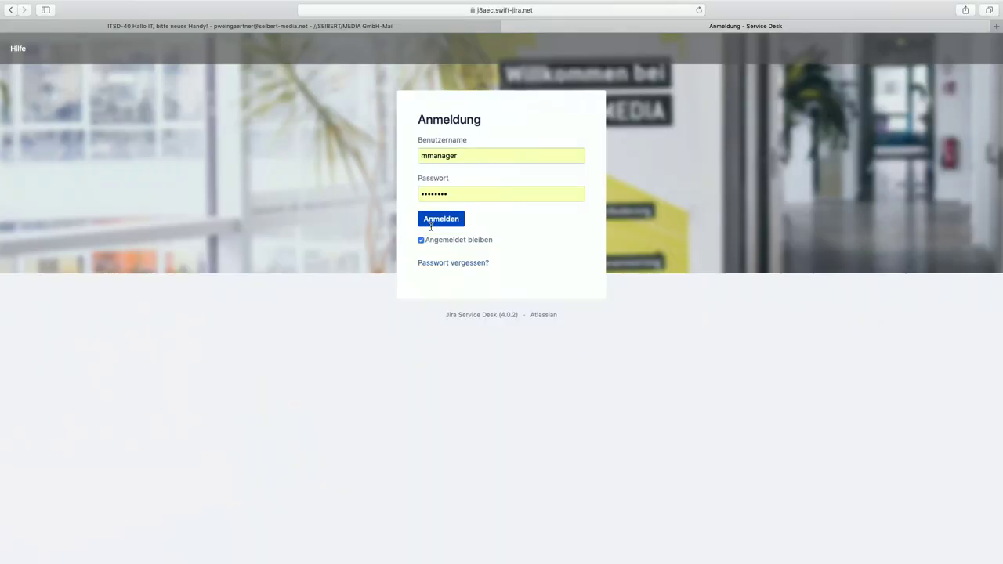
Sign in to the service desk with the approver's saved credentials, and go back to the ITSD-40 approval e-mail in Gmail
click(431, 224)
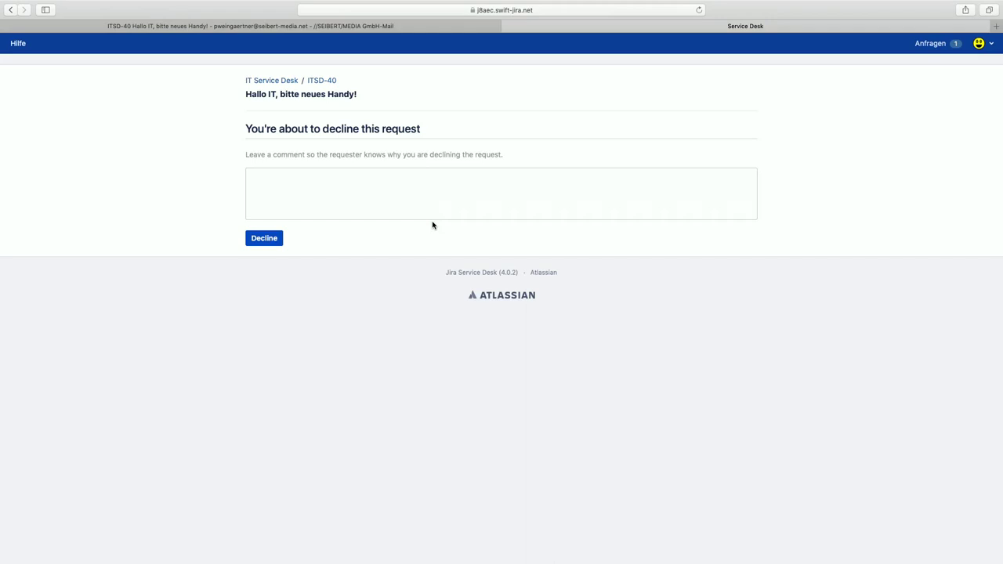
drag(581, 73, 561, 77)
click(539, 67)
key(super+bracketleft)
mouse_move(258, 2)
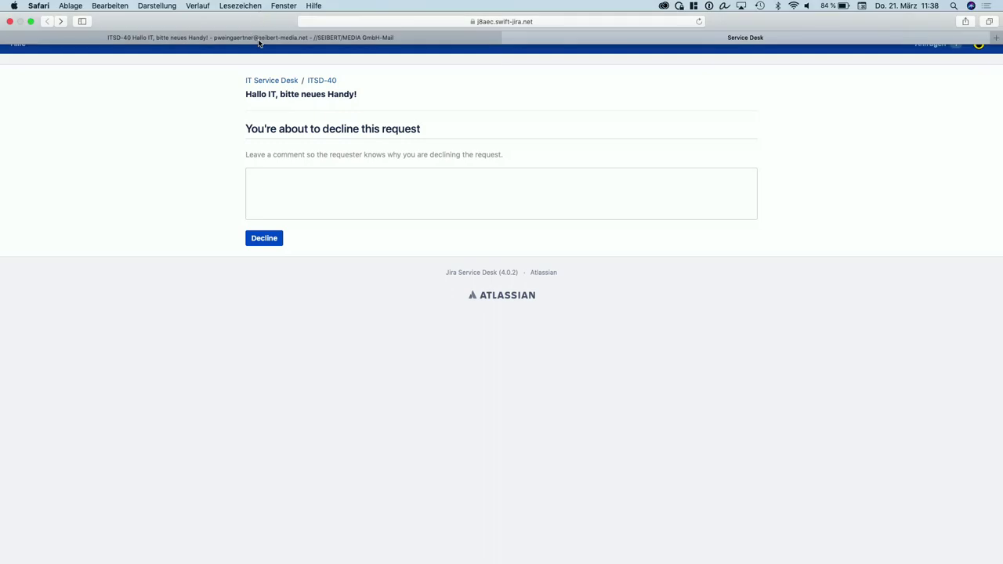
click(258, 38)
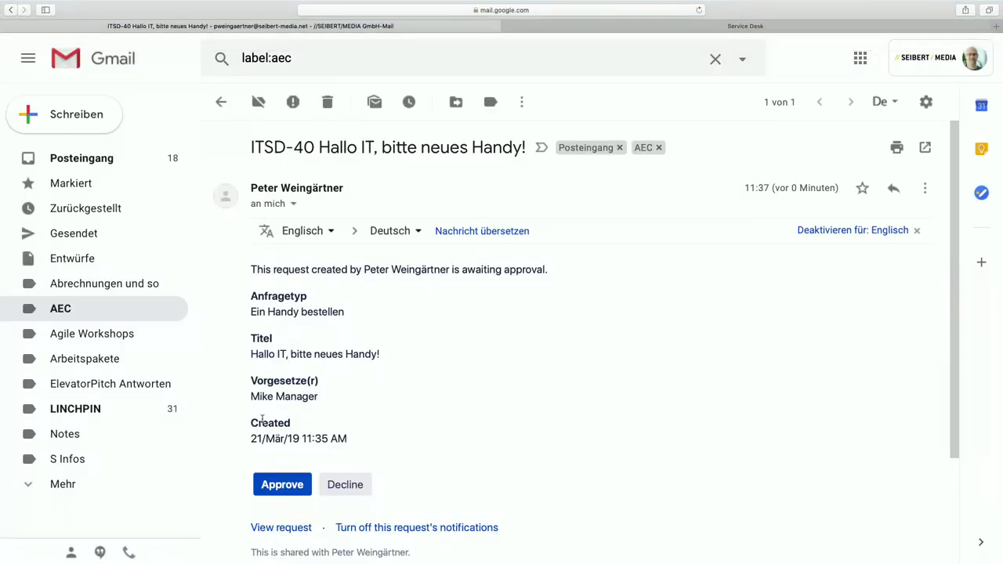
Approve request ITSD-40 from the approval e-mail and view the request's status in the portal
drag(271, 465, 274, 479)
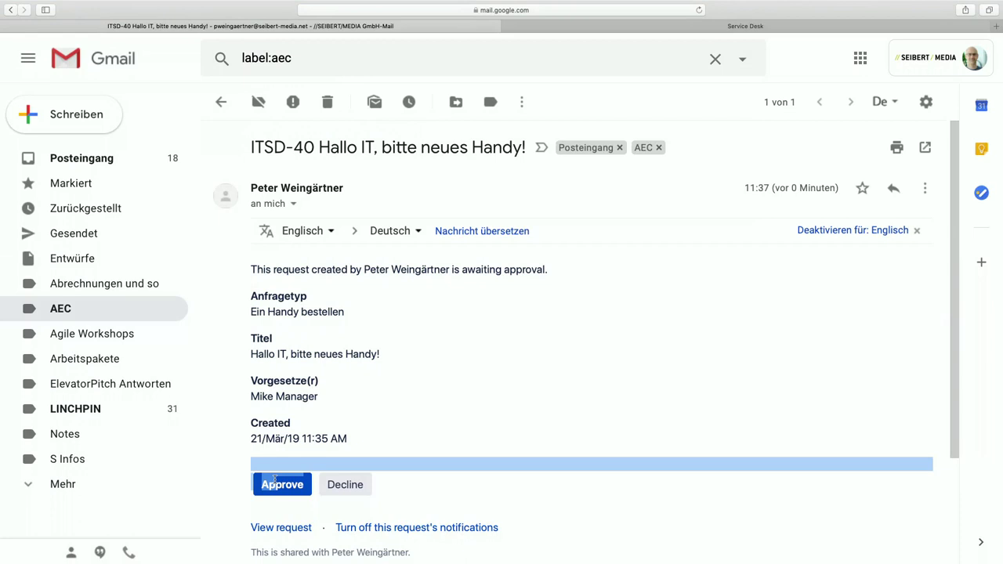
click(286, 488)
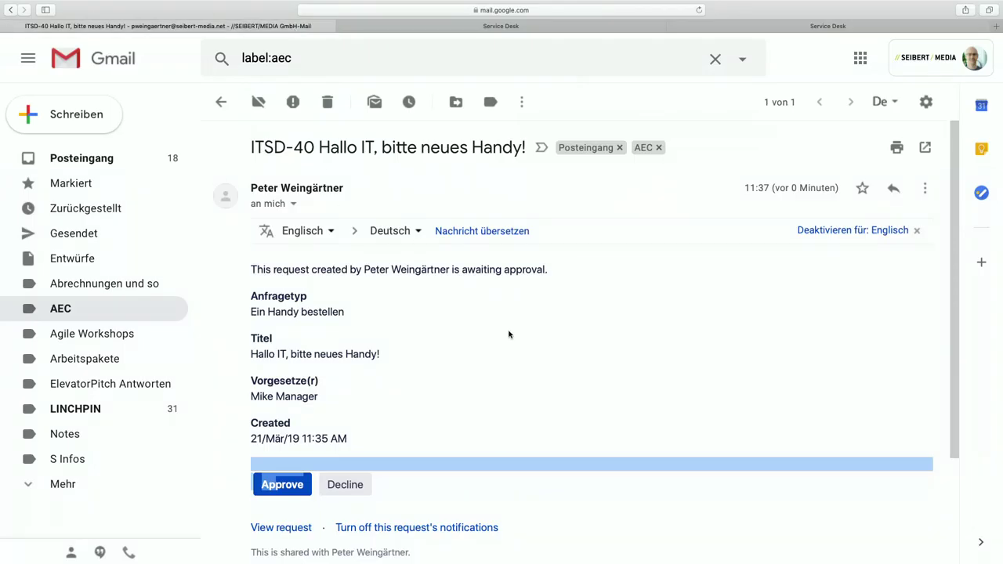
click(509, 335)
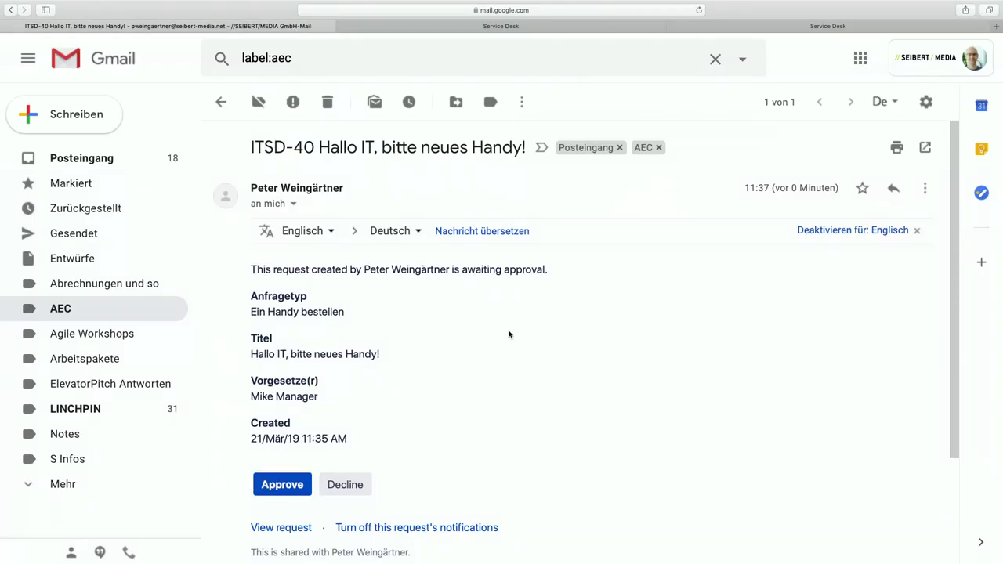
click(286, 531)
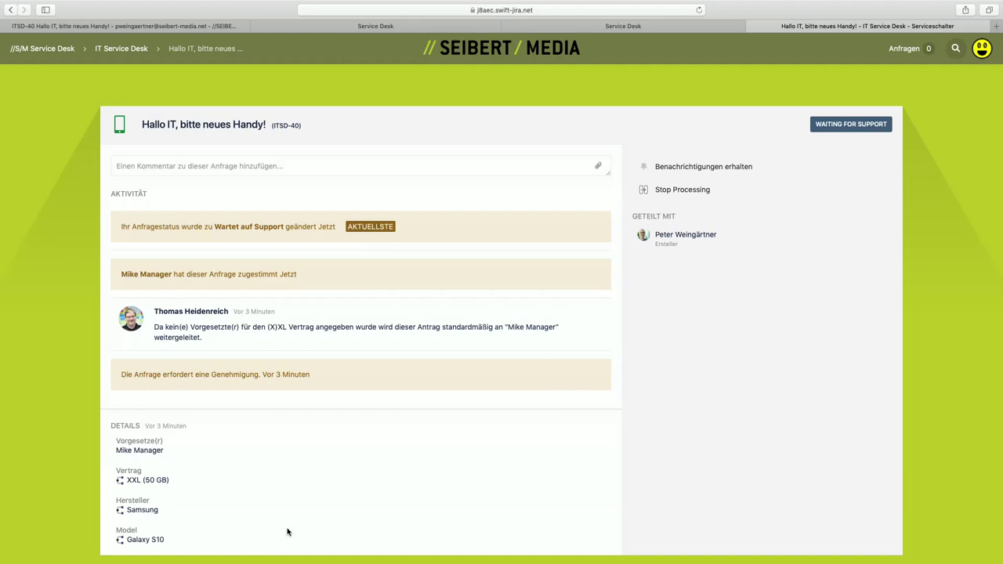
scroll(276, 521, down, 3)
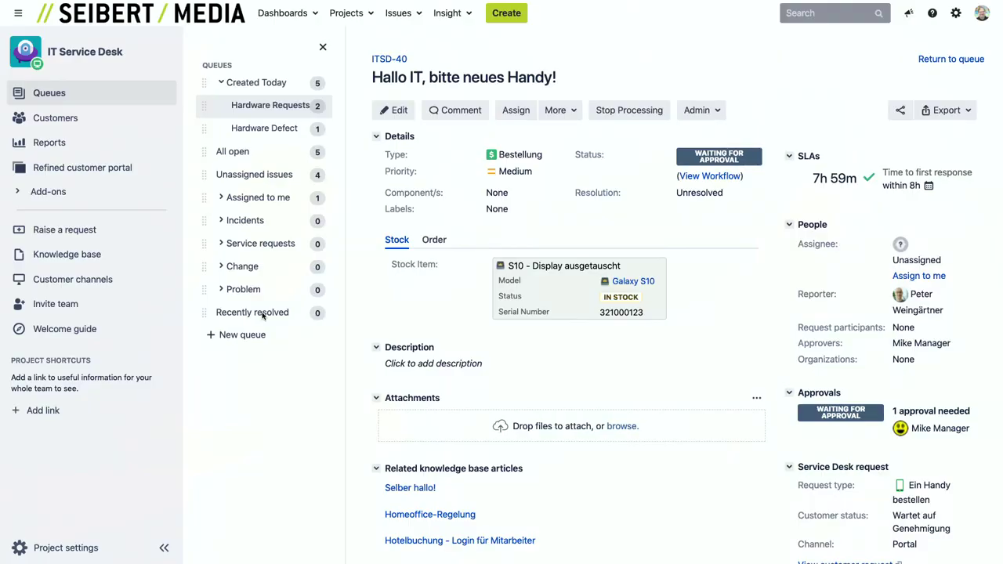
Reload ITSD-40 in the agent view and respond to the customer with the canned response "Farbwahl"
mouse_move(307, 4)
key(super+r)
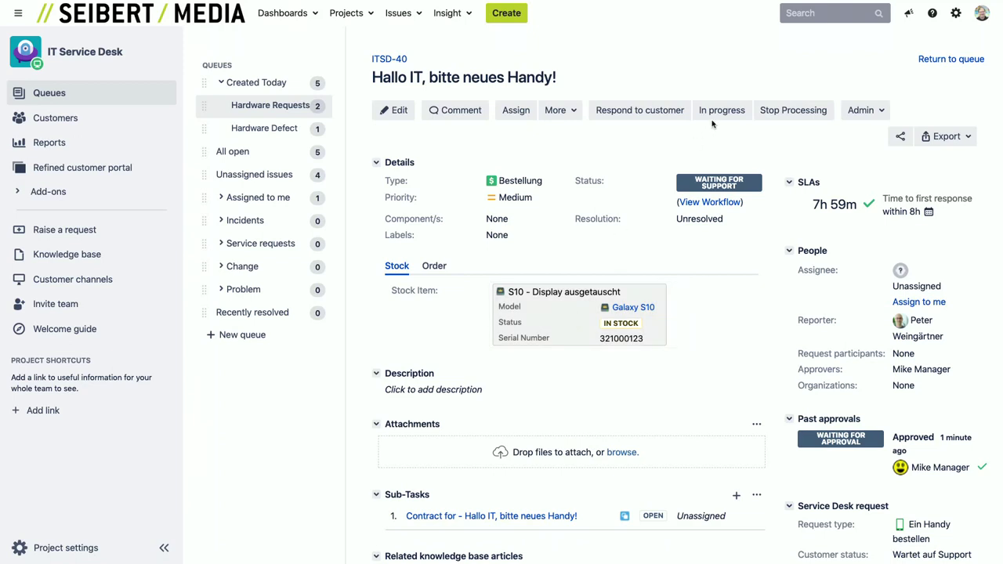
click(665, 112)
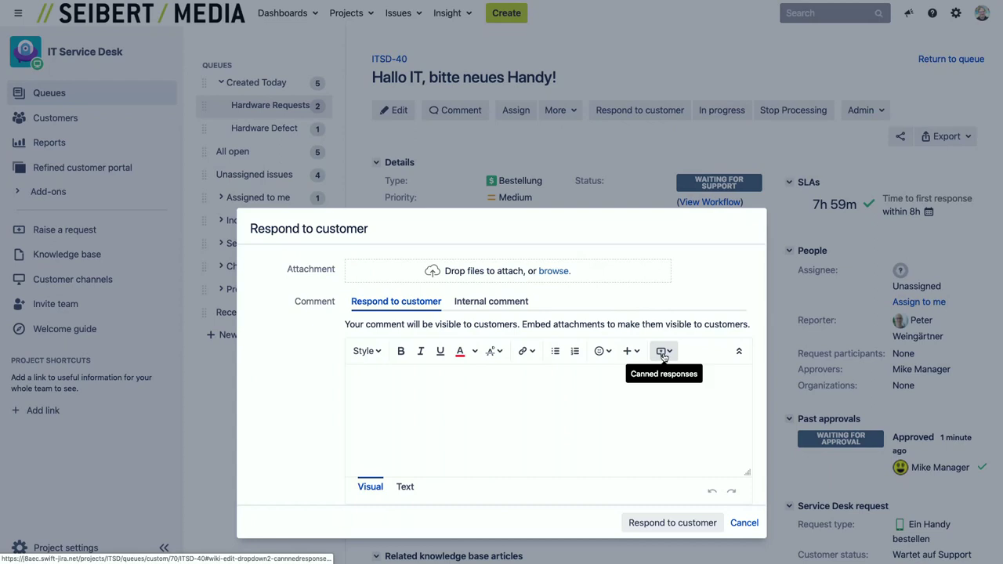
click(662, 353)
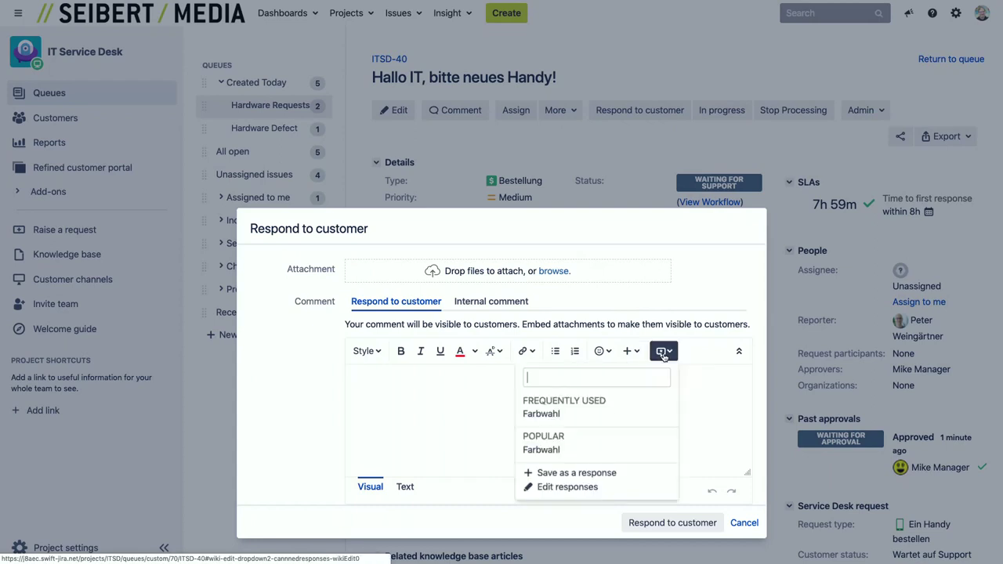
click(588, 415)
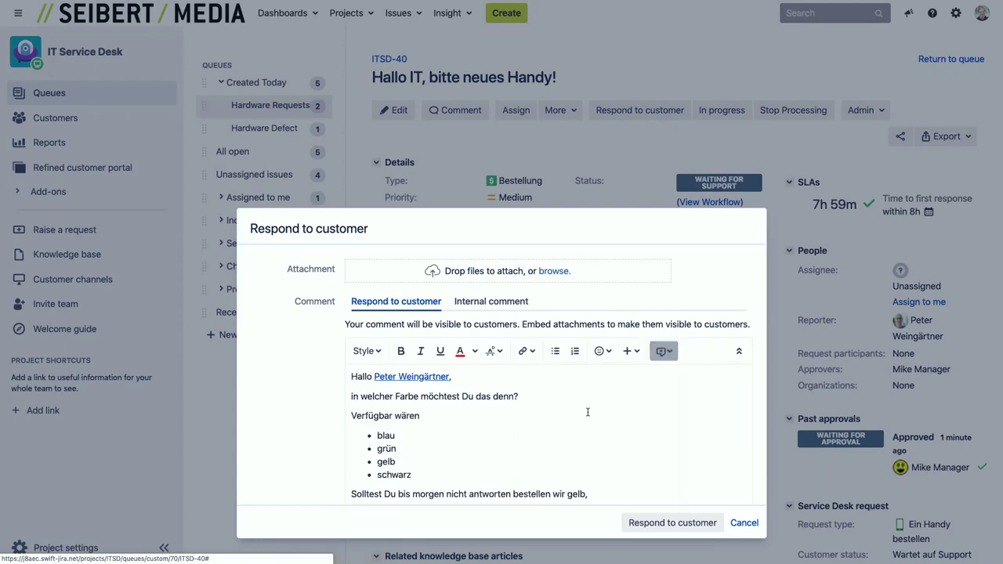
click(668, 522)
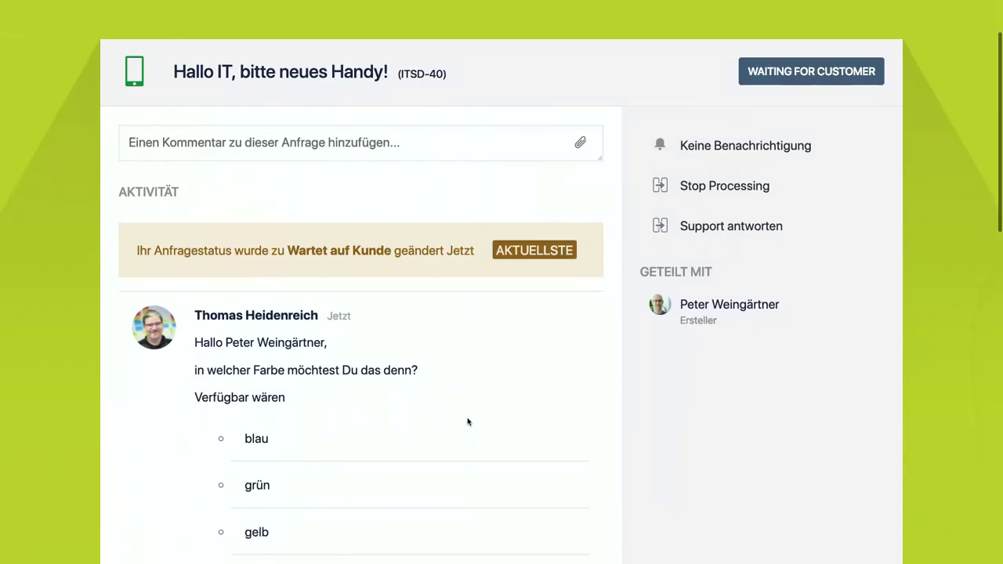
Read the support team's colour question and the earlier activity in the portal request, and start a comment on it
scroll(467, 422, down, 3)
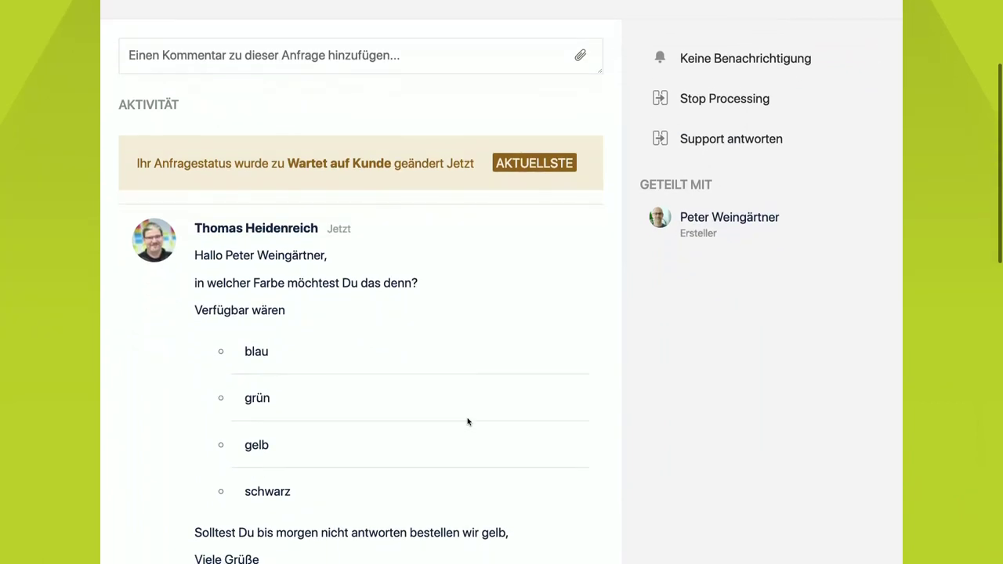
scroll(468, 422, down, 2)
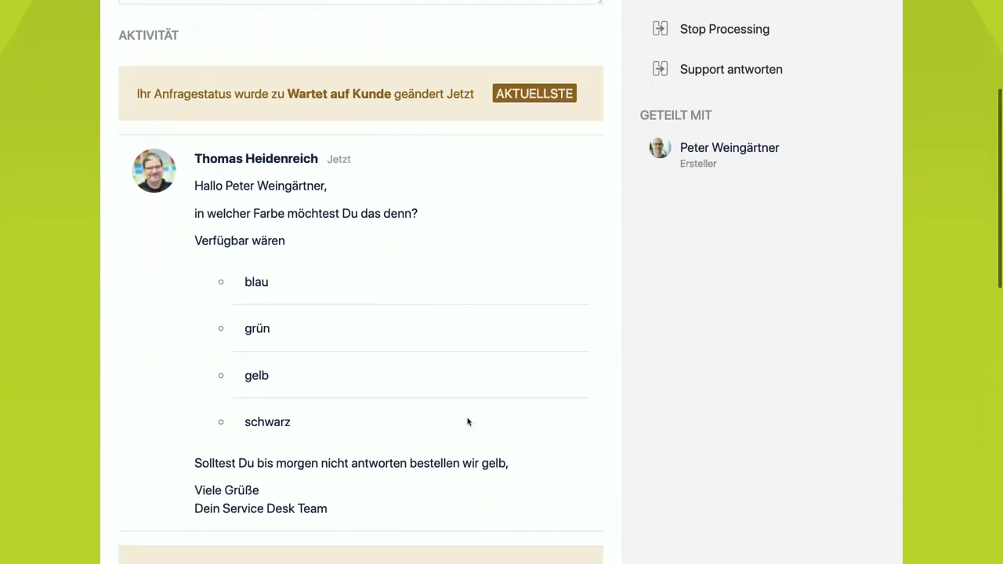
scroll(467, 422, down, 3)
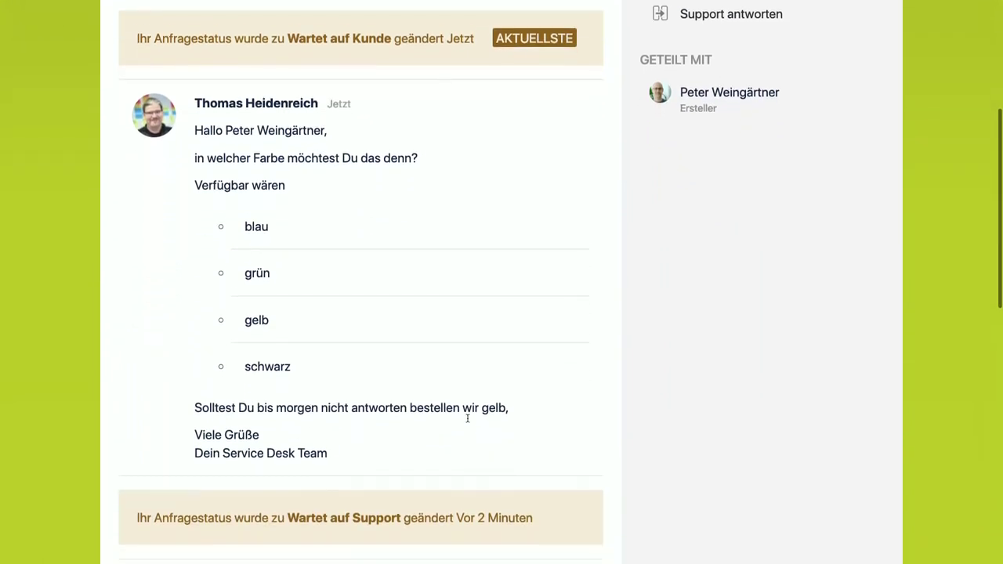
scroll(468, 422, down, 3)
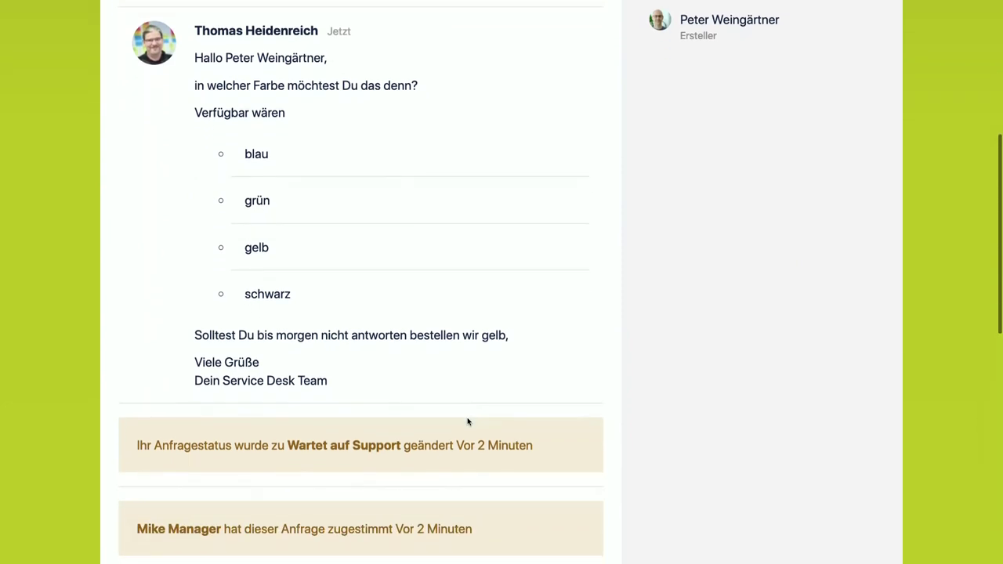
scroll(468, 422, down, 4)
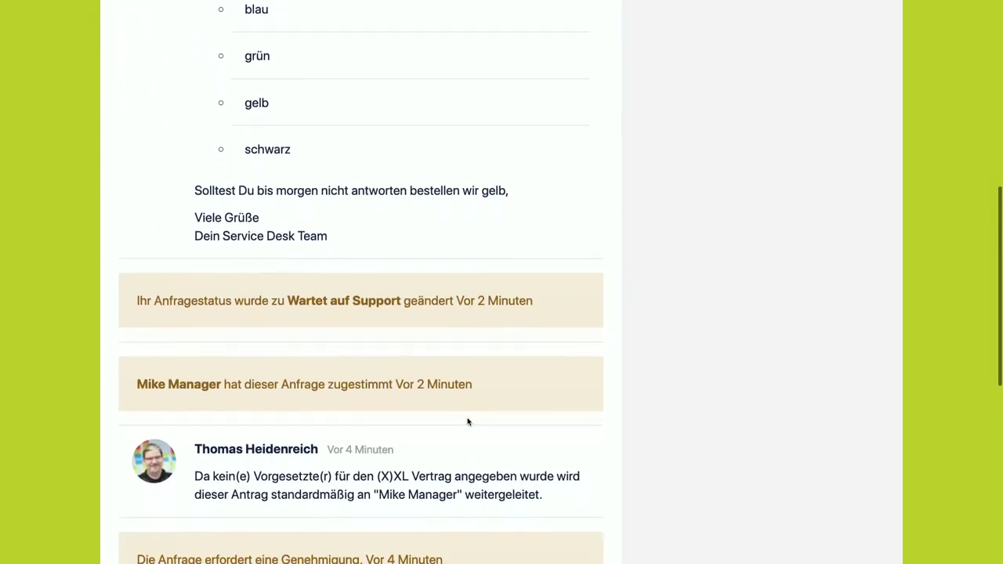
scroll(468, 422, up, 10)
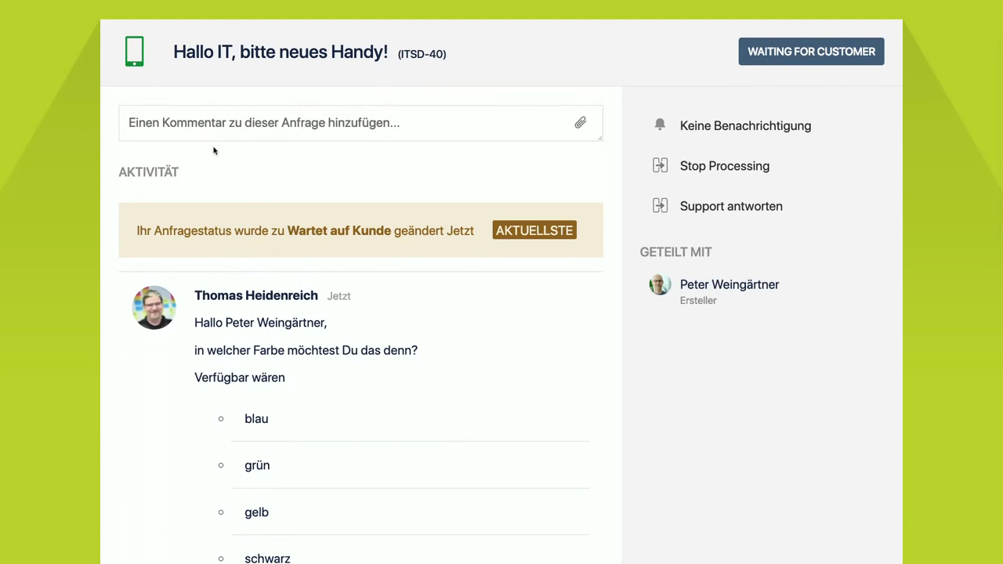
click(208, 119)
text(@)
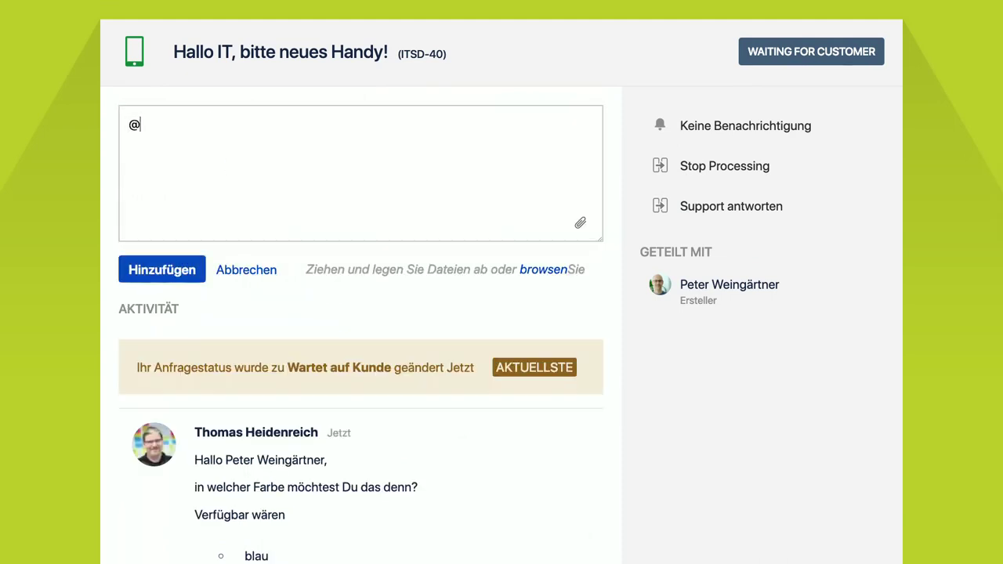
text(heidenreich)
key(BackSpace)
key(BackSpace)
key(BackSpace)
key(BackSpace)
key(BackSpace)
key(BackSpace)
key(BackSpace)
key(BackSpace)
key(BackSpace)
key(BackSpace)
key(BackSpace)
text(theide)
key(BackSpace)
key(BackSpace)
key(BackSpace)
key(BackSpace)
key(BackSpace)
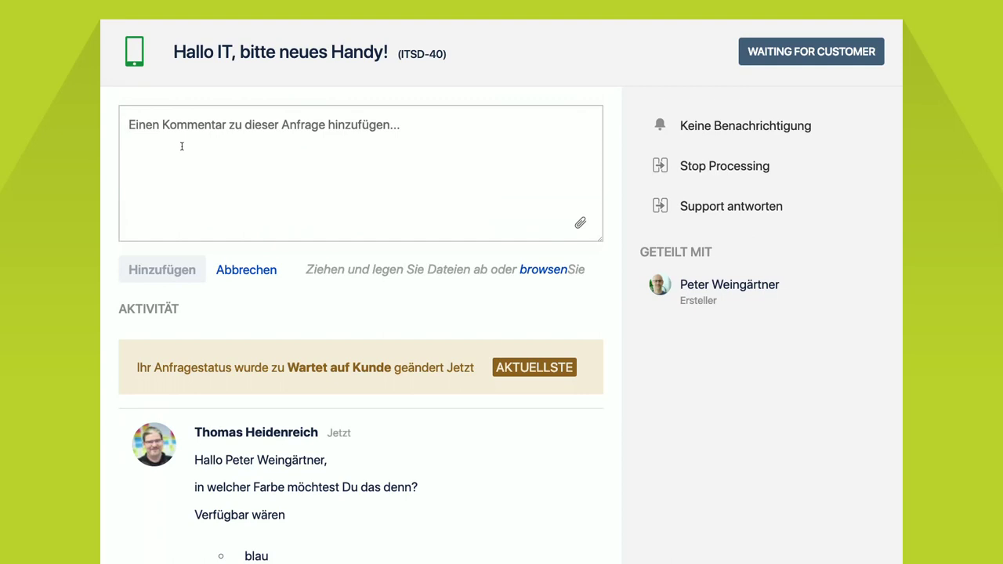
Add the comment "Gelb is ok" to the portal request
text(Gelb is)
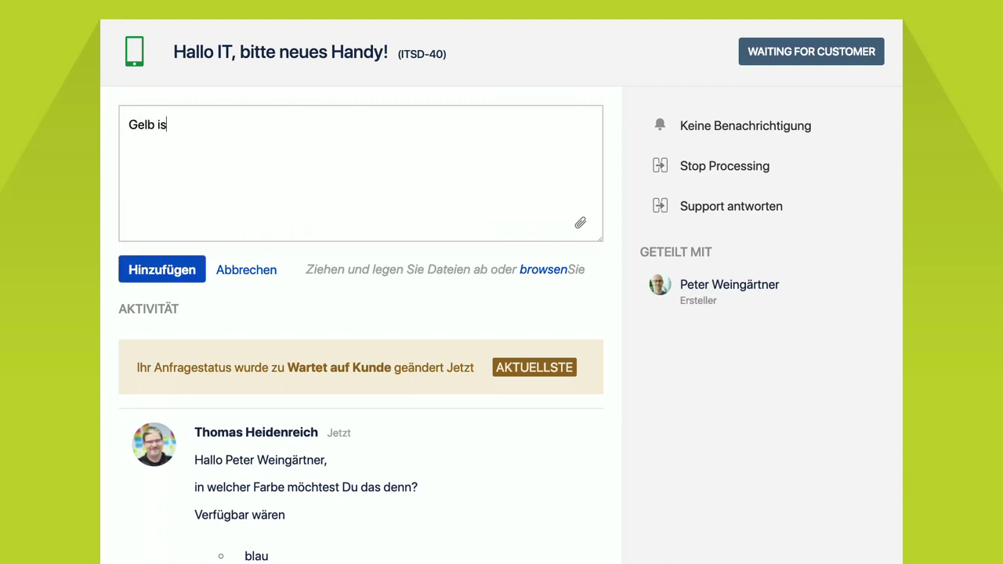
text( ok)
click(141, 270)
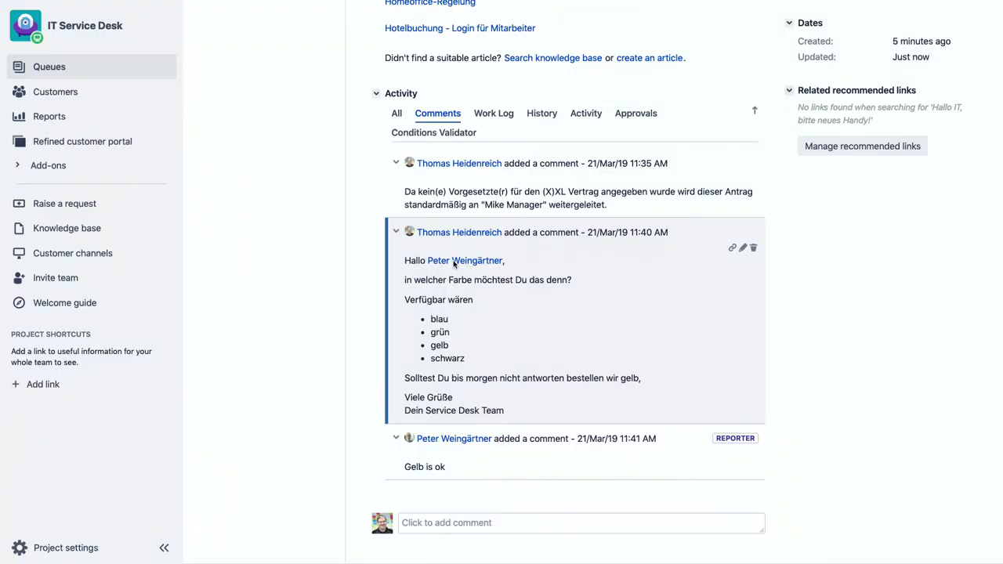
Move request ITSD-40 to the In progress status in the agent view
scroll(453, 264, up, 5)
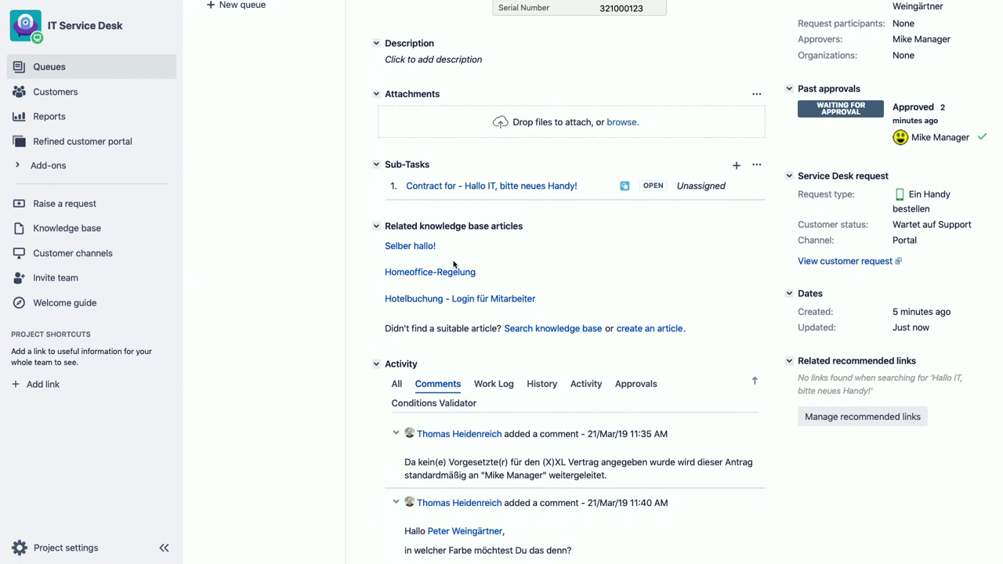
scroll(604, 248, up, 6)
click(721, 111)
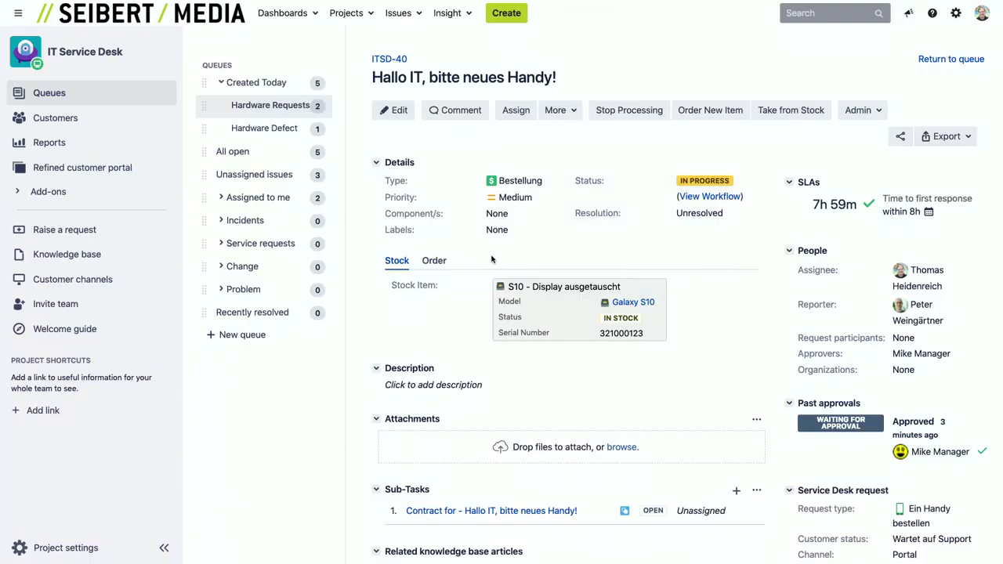
Order a new item for ITSD-40, naming it with the customer's first name followed by "neues Samsung S10 in GELB"
click(441, 264)
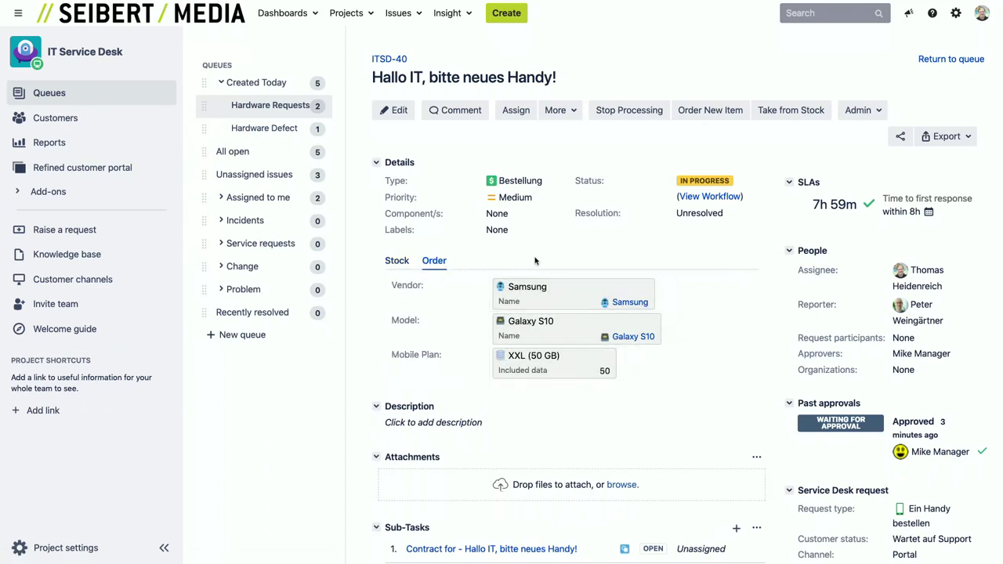
click(706, 111)
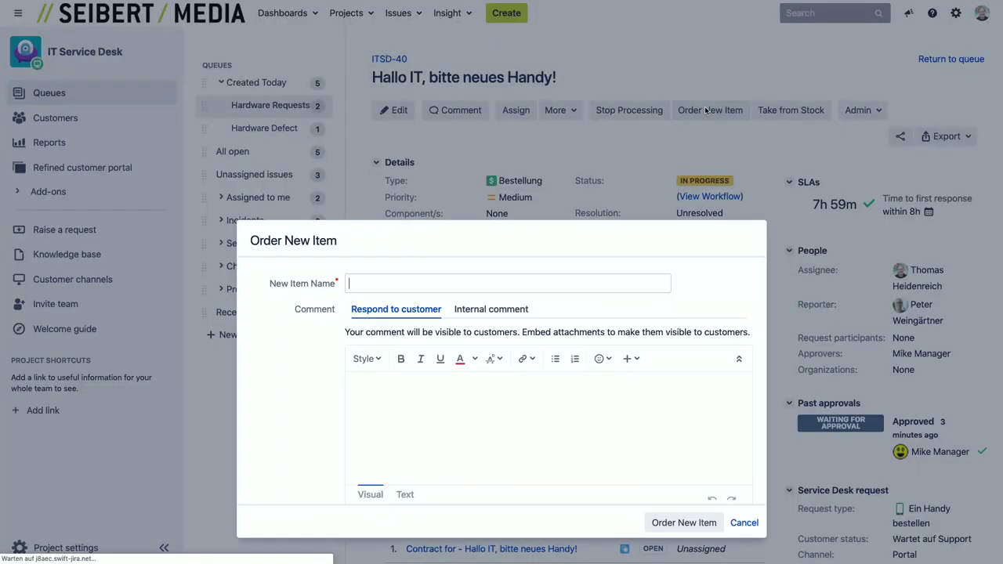
text(Peters neues Samsung)
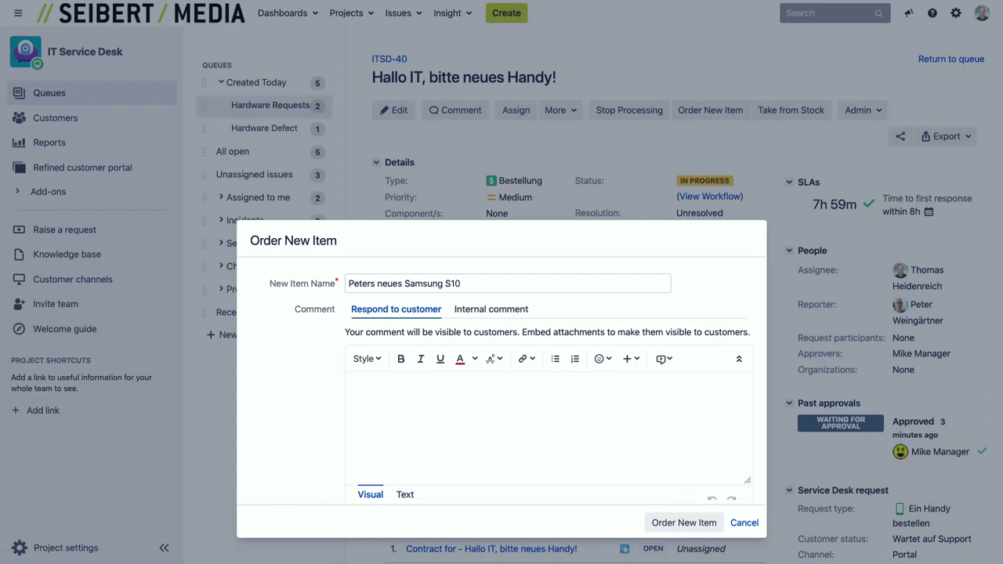
text(S10 in GELB)
click(700, 529)
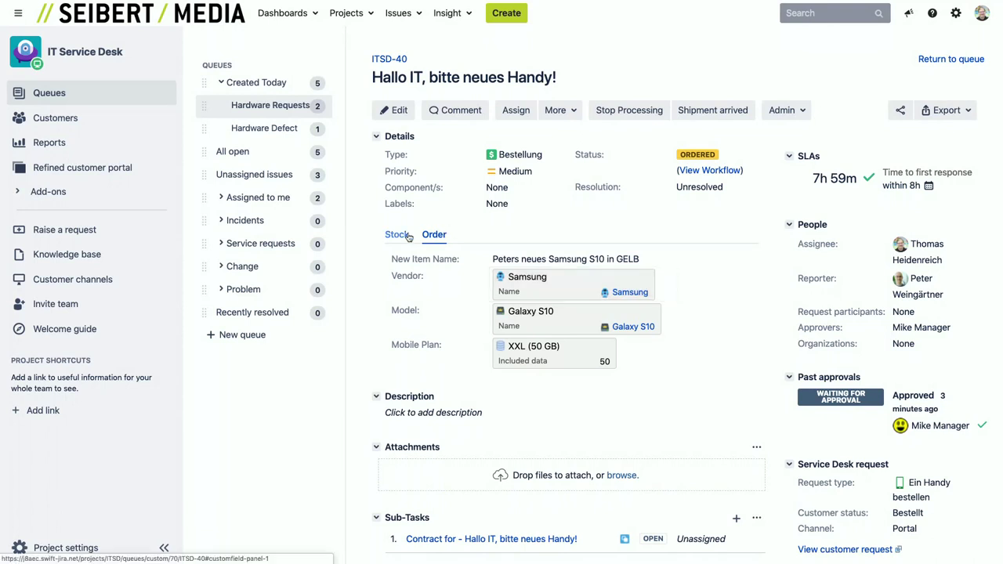
Share the comment "Ist bestellt, kommt irgendwann... Wahrscheinlich nächsten Montag!" with the customer on ITSD-40
scroll(441, 324, down, 15)
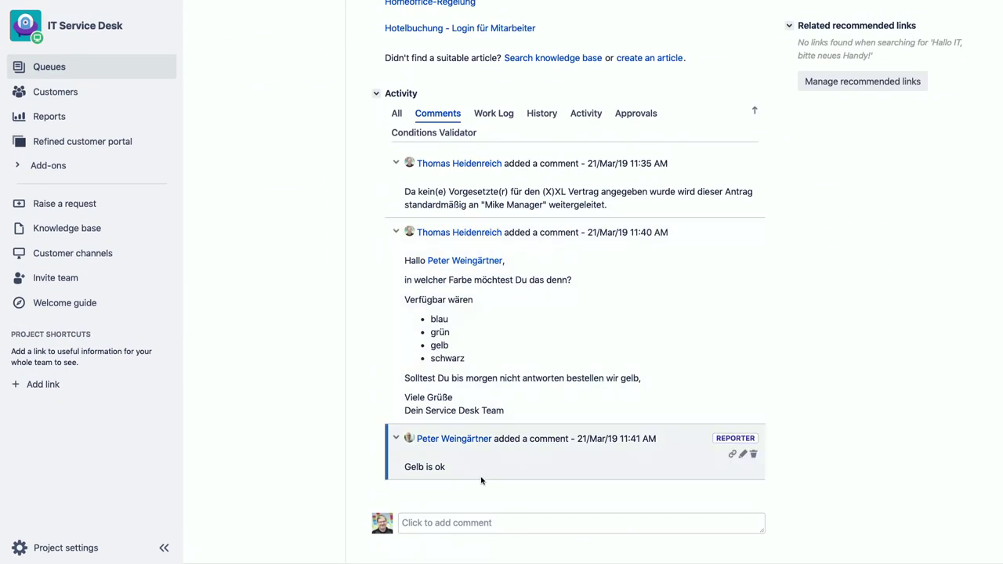
click(471, 517)
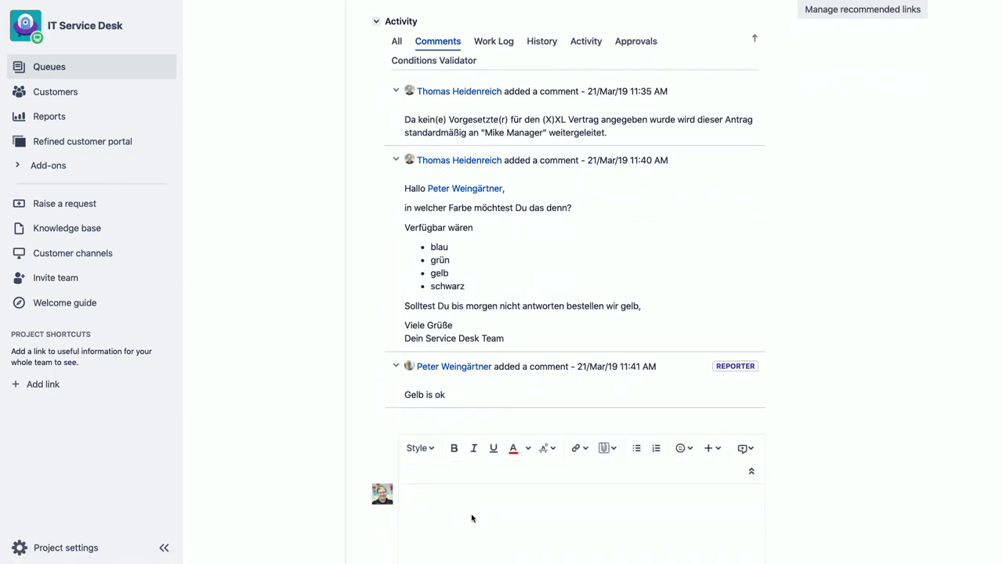
text(It bestellt, kommt irgendwann...)
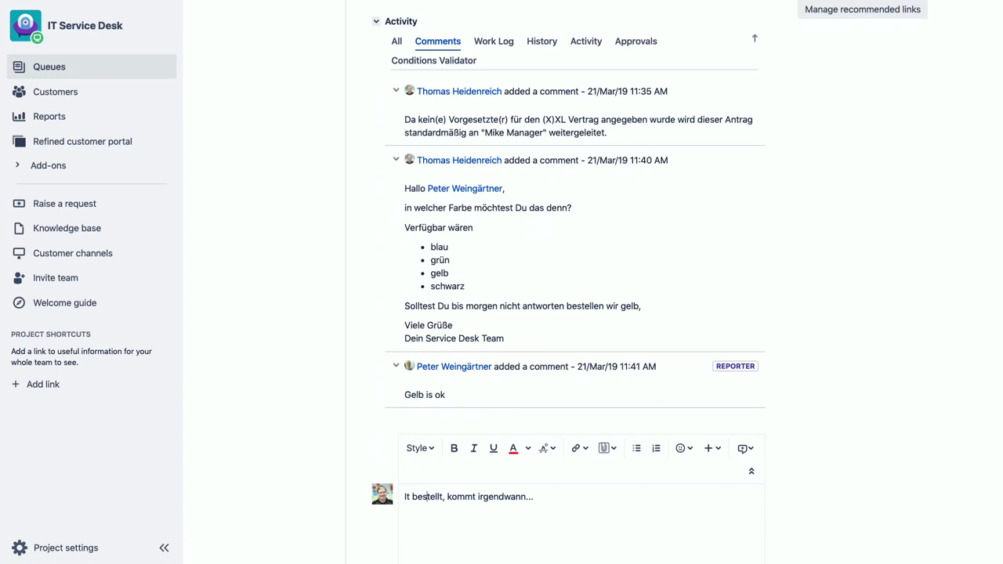
text(schein)
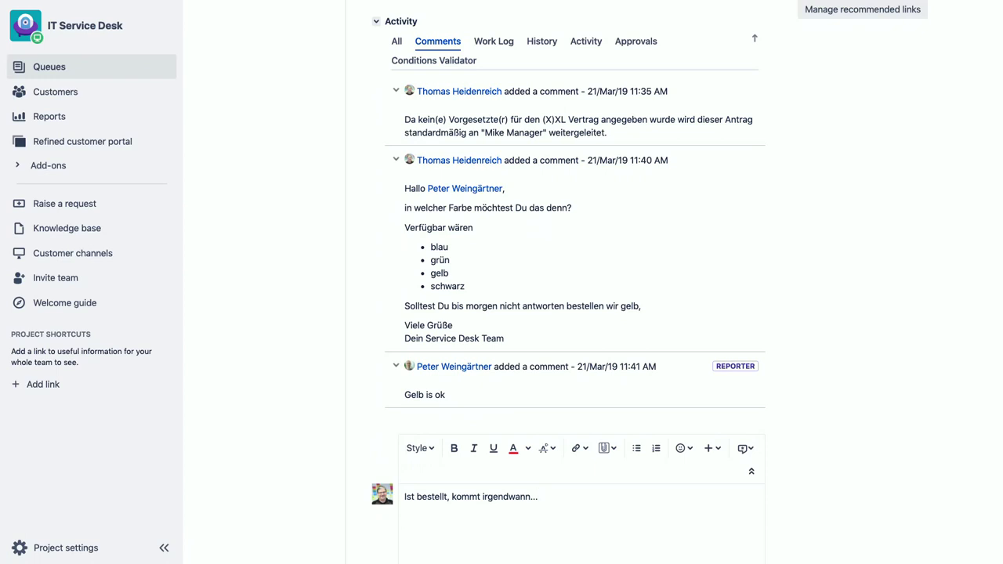
text(lich nächsten Montag)
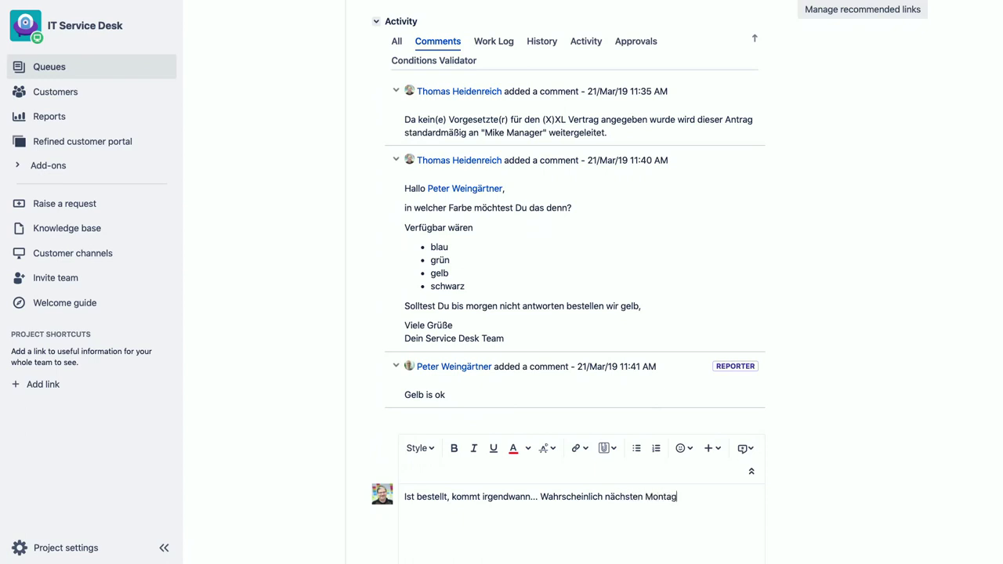
scroll(545, 392, down, 3)
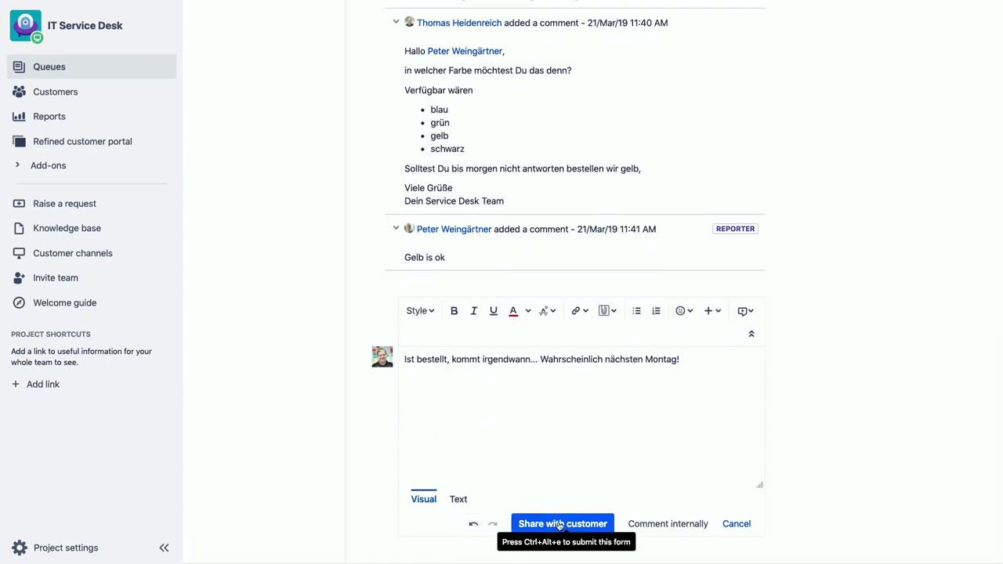
click(548, 524)
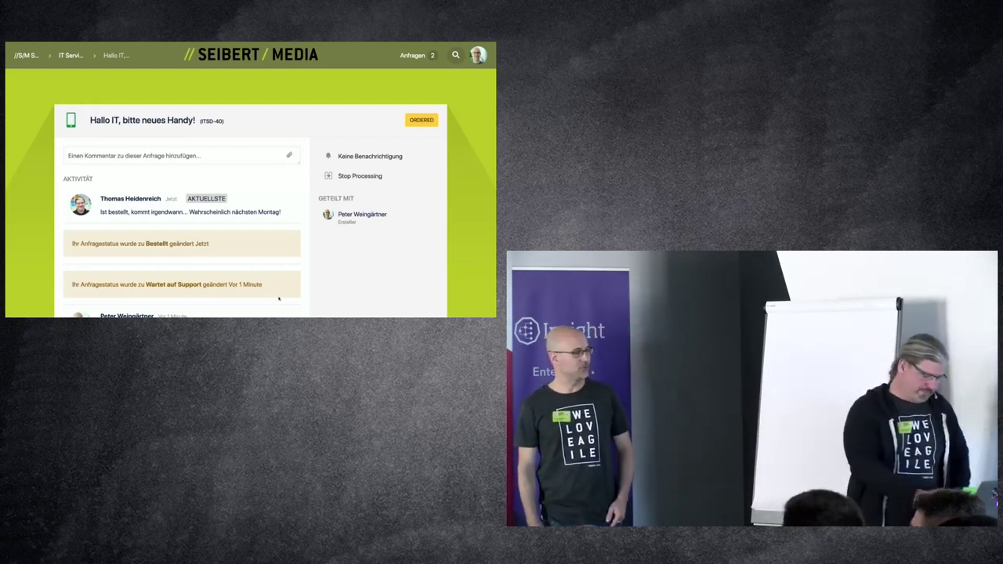
Record the shipment for ITSD-40 as arrived with serial number 47120816 and show the delivery item in the general information
key(ctrl+Tab)
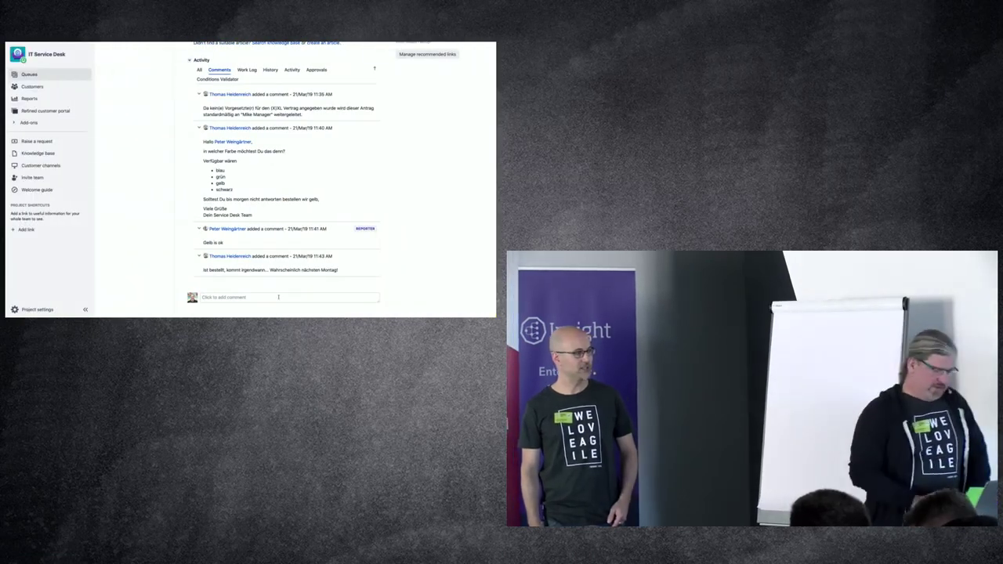
scroll(283, 244, up, 10)
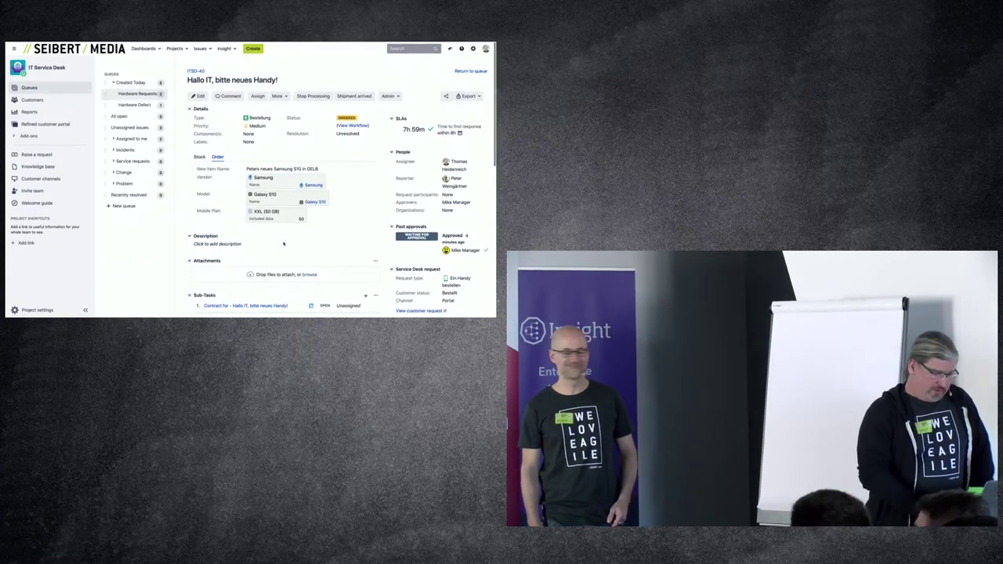
click(361, 97)
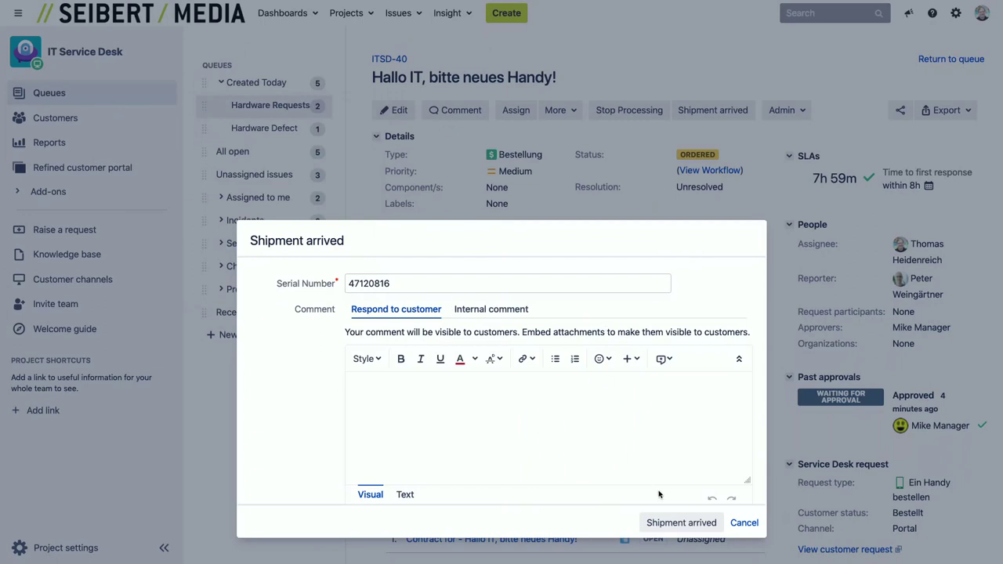
click(705, 529)
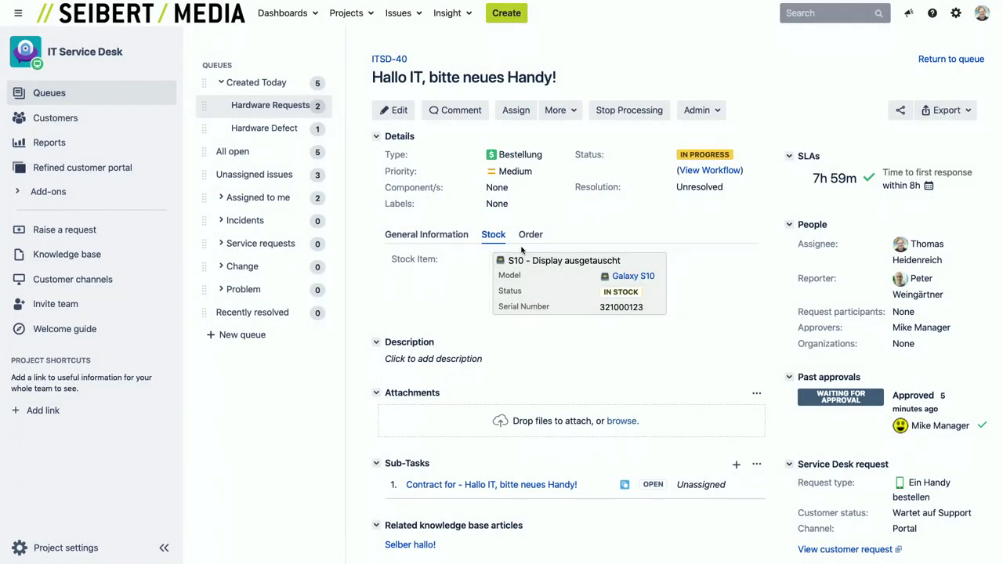
click(440, 236)
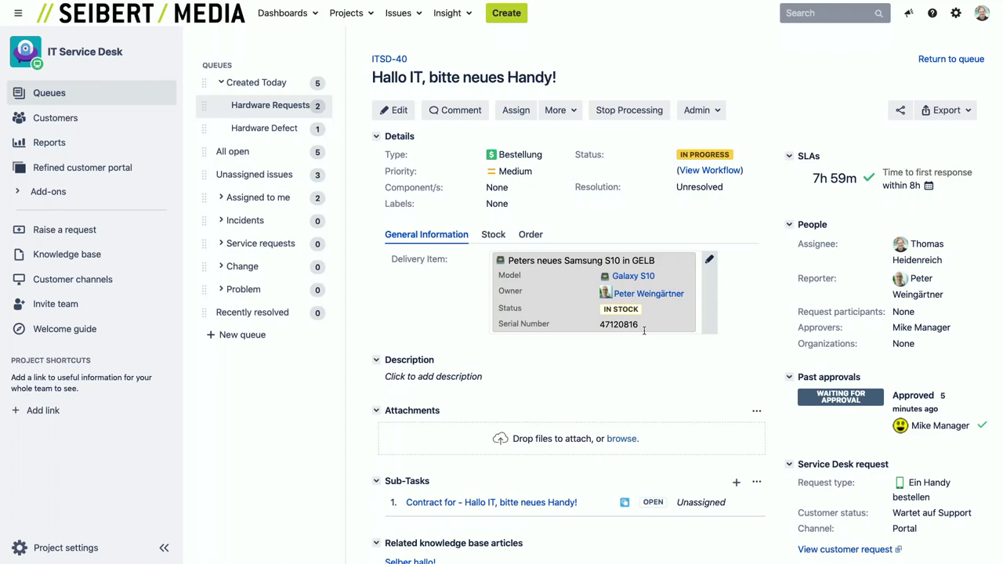
Mark the sub-task "Contract for - Hallo IT, bitte neues Handy!" of ITSD-40 as done
scroll(646, 336, down, 3)
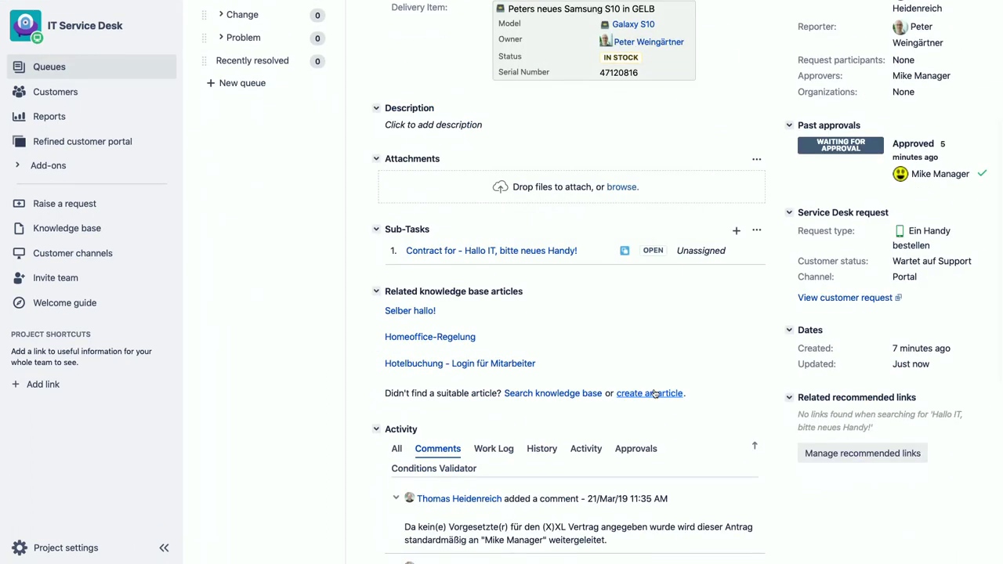
scroll(654, 393, up, 3)
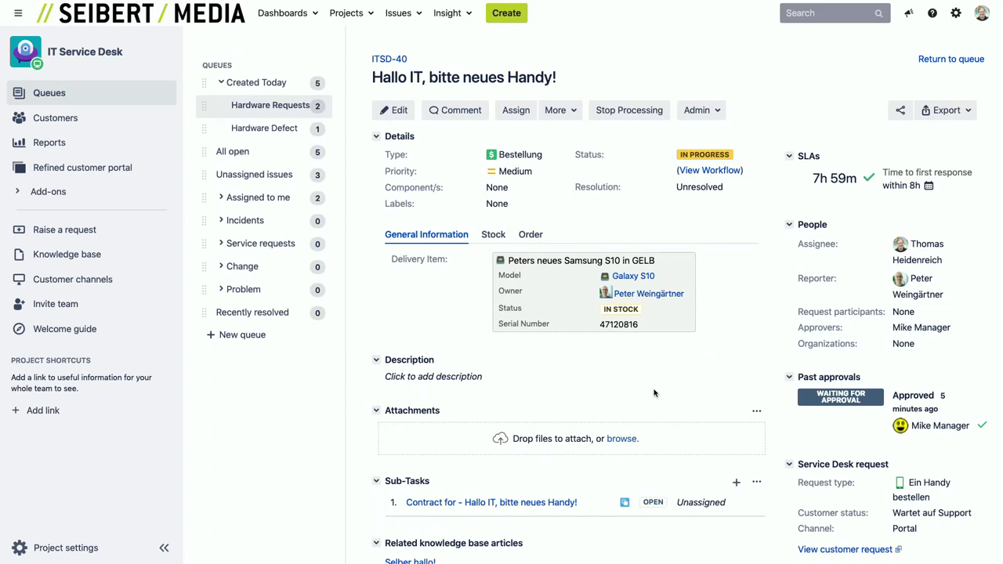
scroll(654, 393, down, 2)
scroll(654, 393, up, 2)
scroll(652, 130, down, 3)
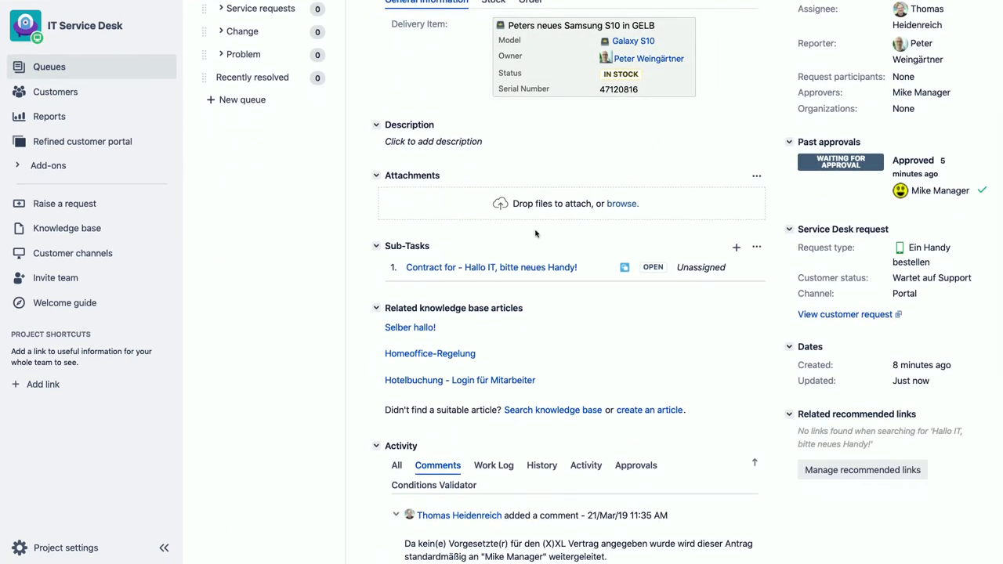
click(522, 268)
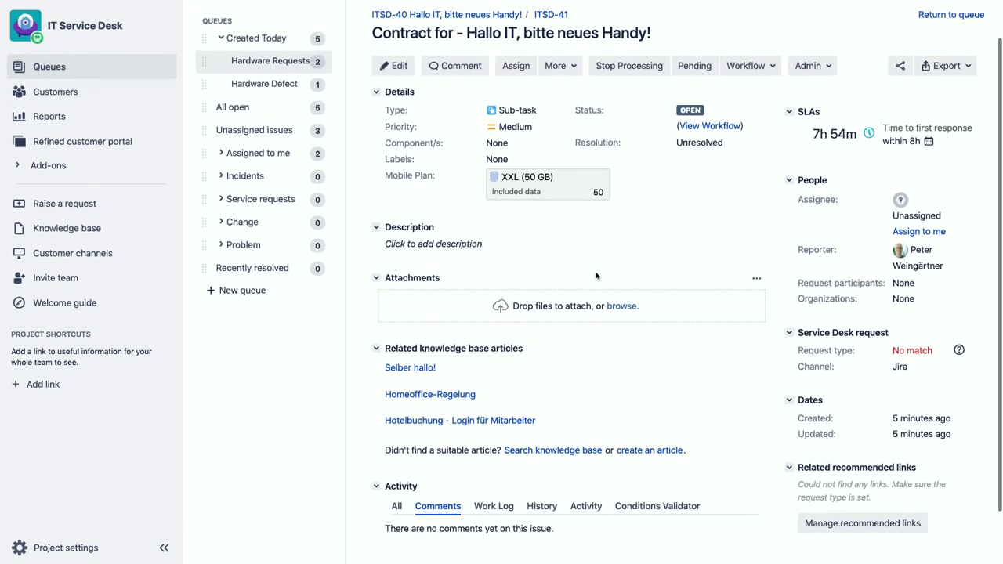
scroll(596, 275, down, 1)
scroll(596, 276, up, 1)
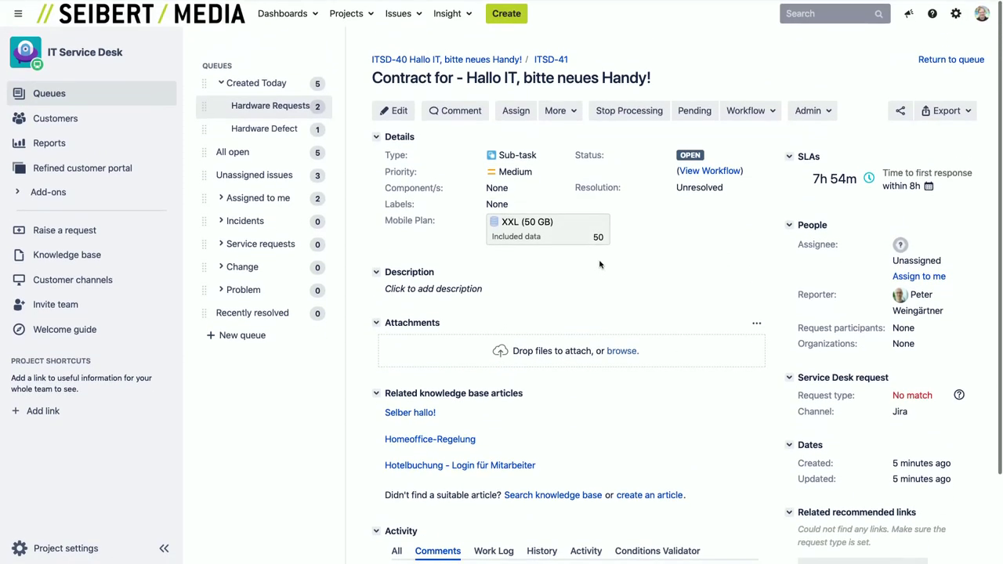
click(745, 112)
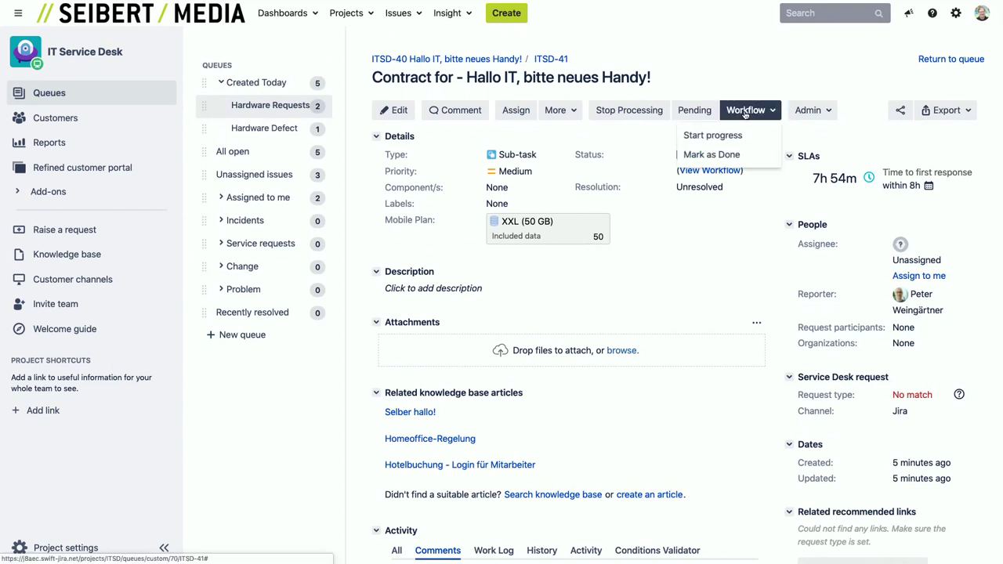
click(737, 156)
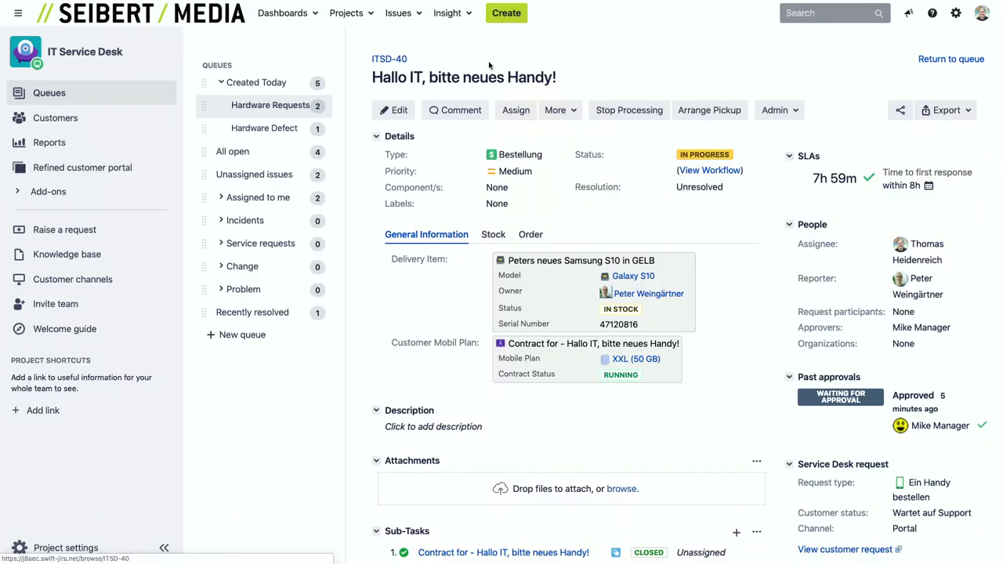
Arrange the pickup for ITSD-40 with a customer comment greeting the reporter and saying "komm vorbei!", and close the request
click(698, 114)
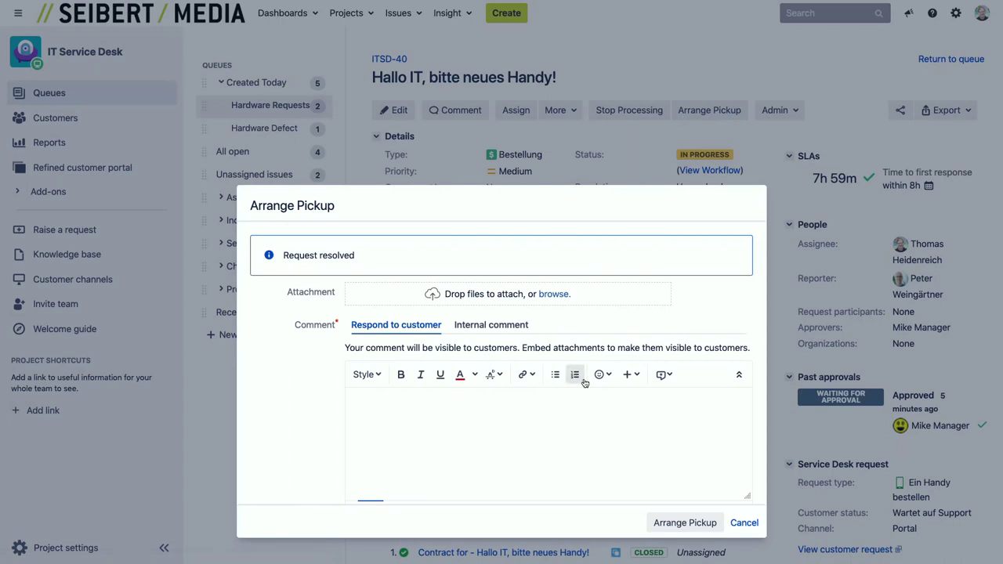
text(Hallo Peter - komm vorbei!)
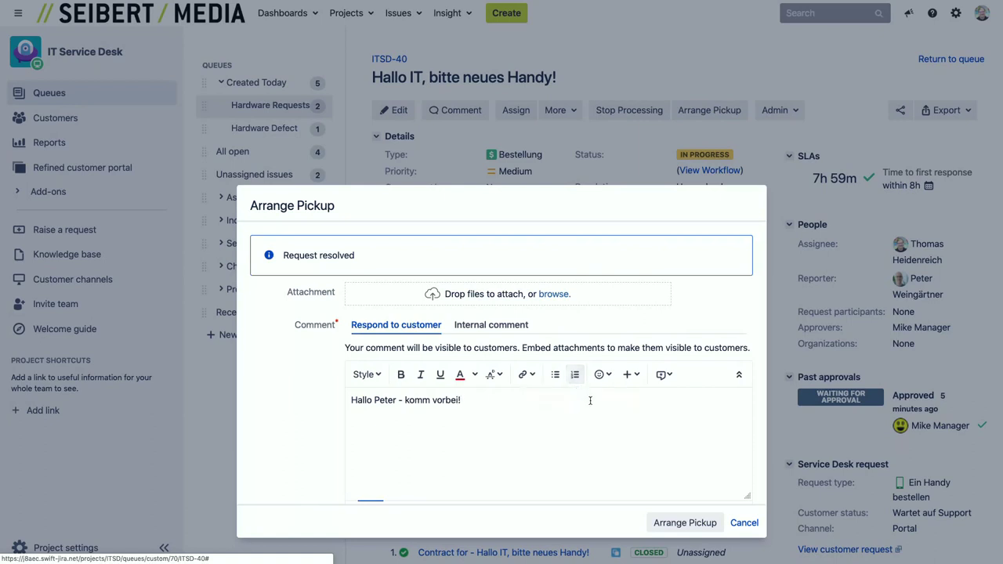
scroll(600, 431, down, 2)
click(680, 522)
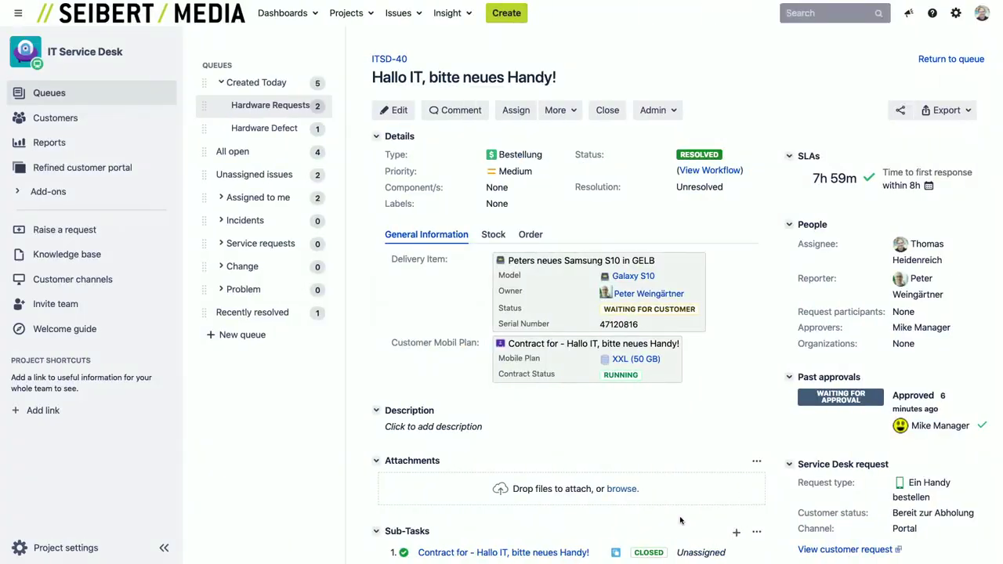
click(607, 111)
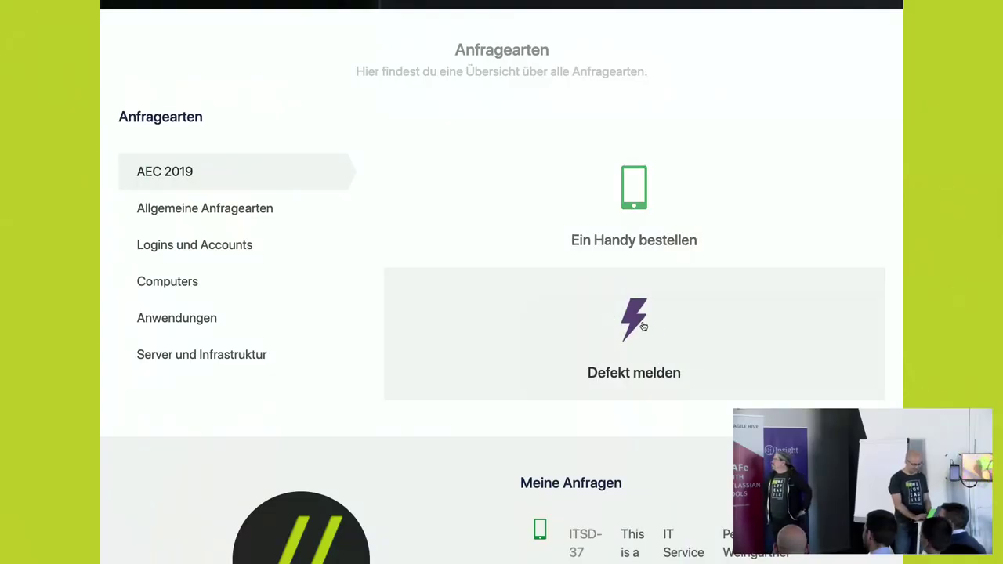
Start a "Defekt melden" request in the portal titled "Spiderman hat zugeschlagen", with the customer's new yellow Samsung S10 as the defective device
click(638, 318)
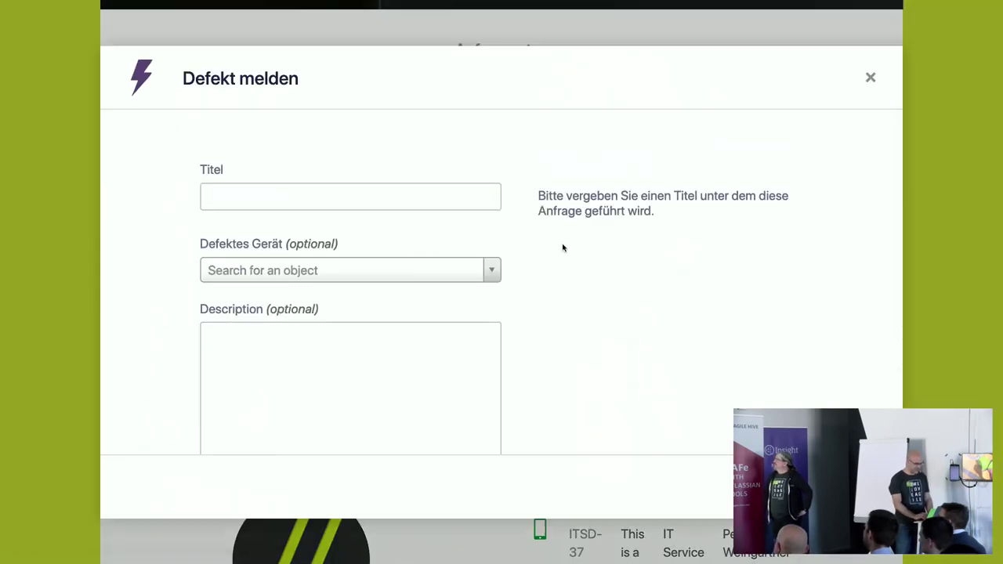
scroll(591, 246, down, 1)
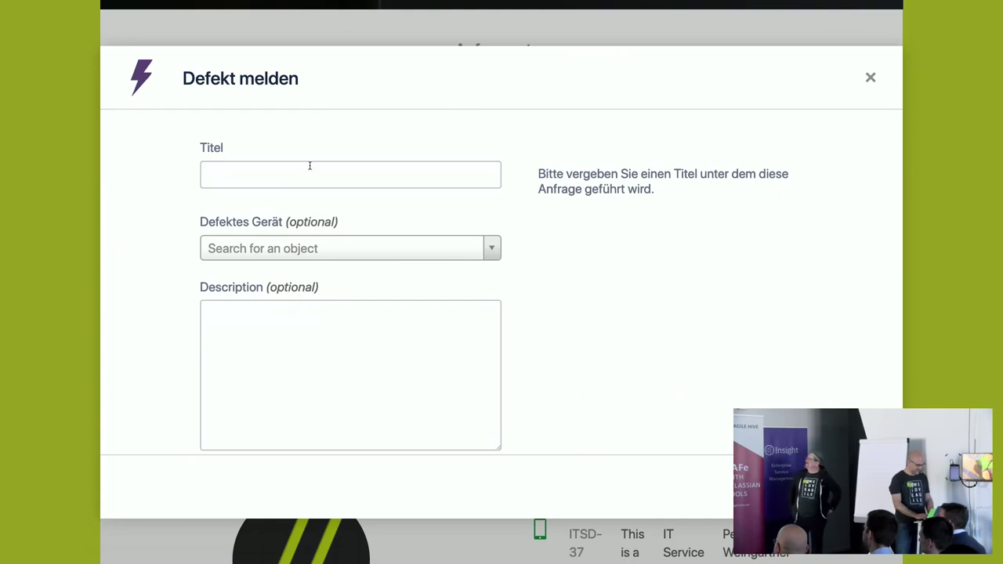
text(Spi)
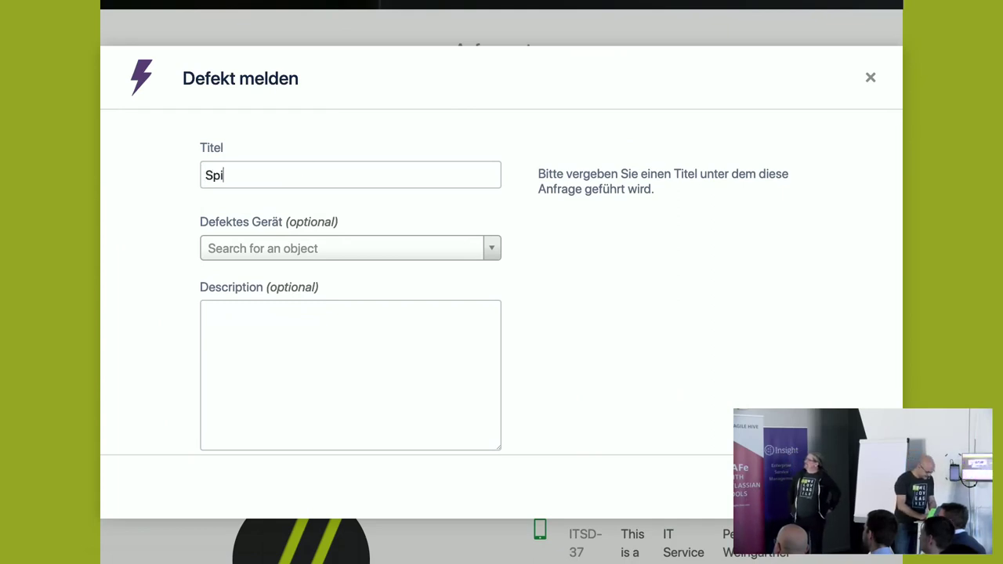
text(derman hat zugeschlagen)
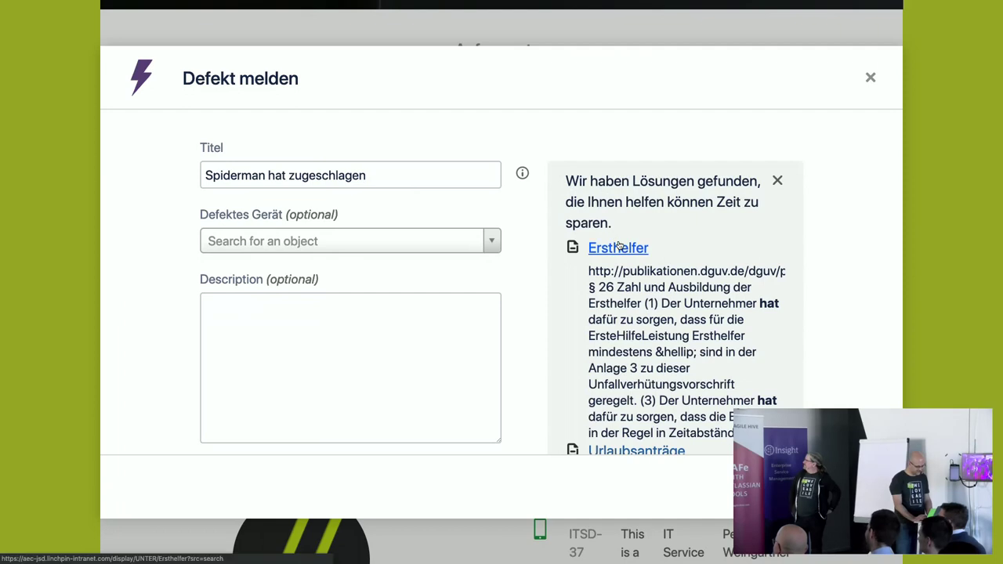
click(492, 246)
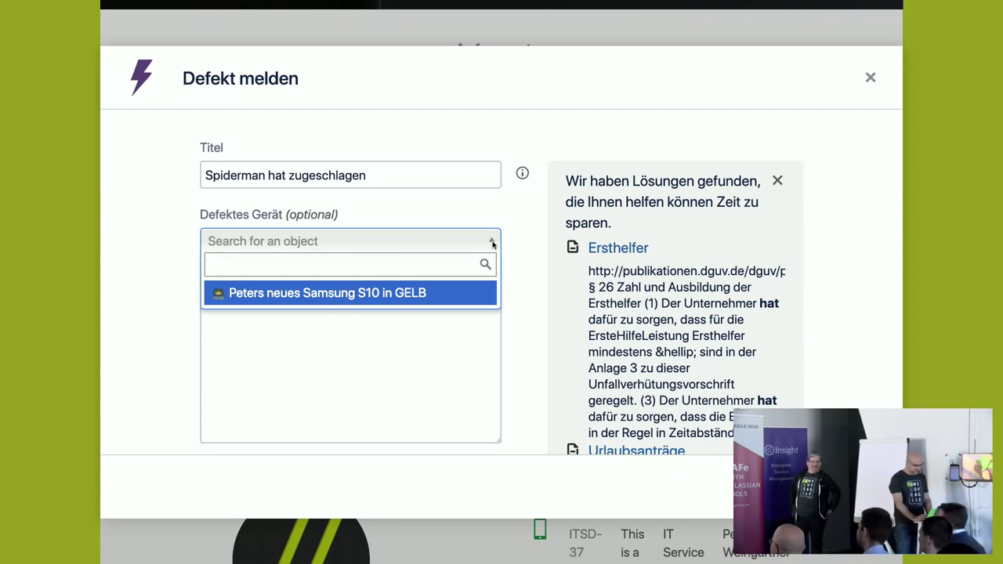
click(357, 294)
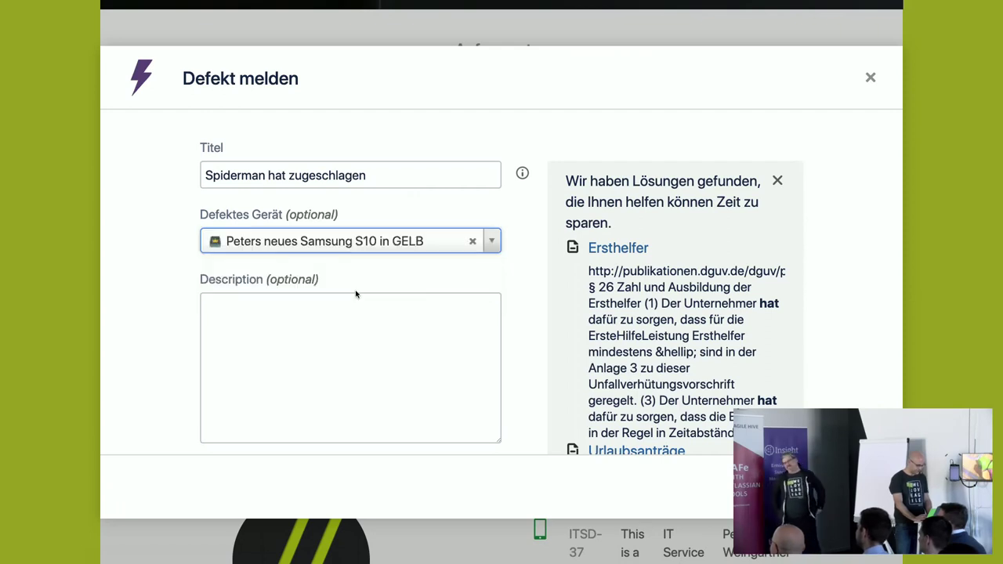
Describe the defect with a message addressing the colleague by first name and saying "lern werfen!", and submit the request
click(354, 336)
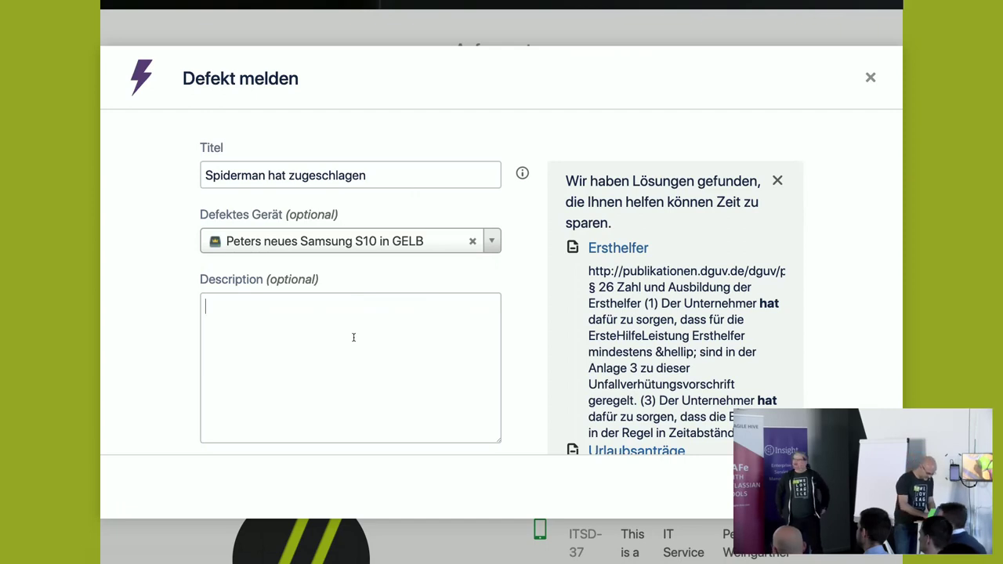
text(Thomas)
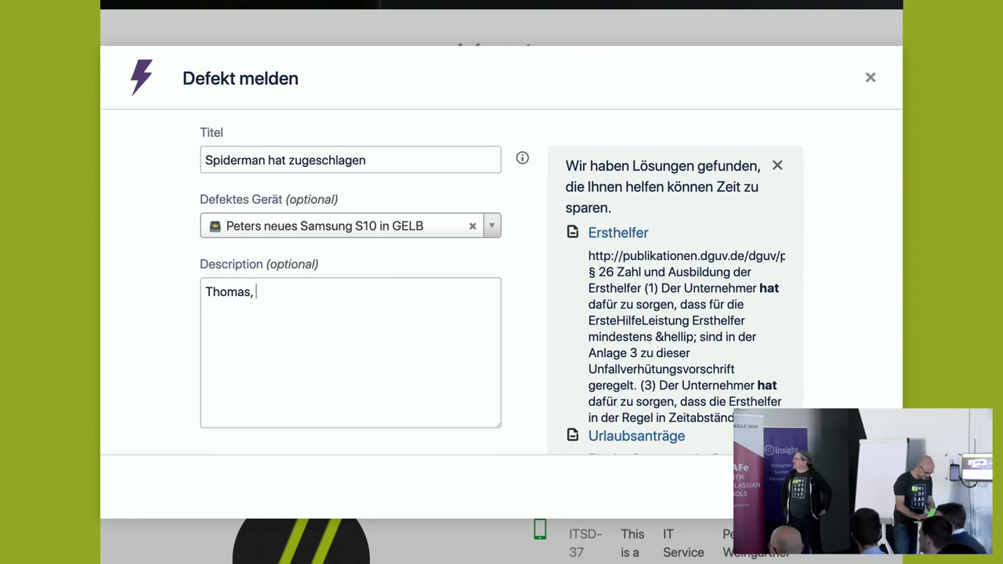
text(, lern wer)
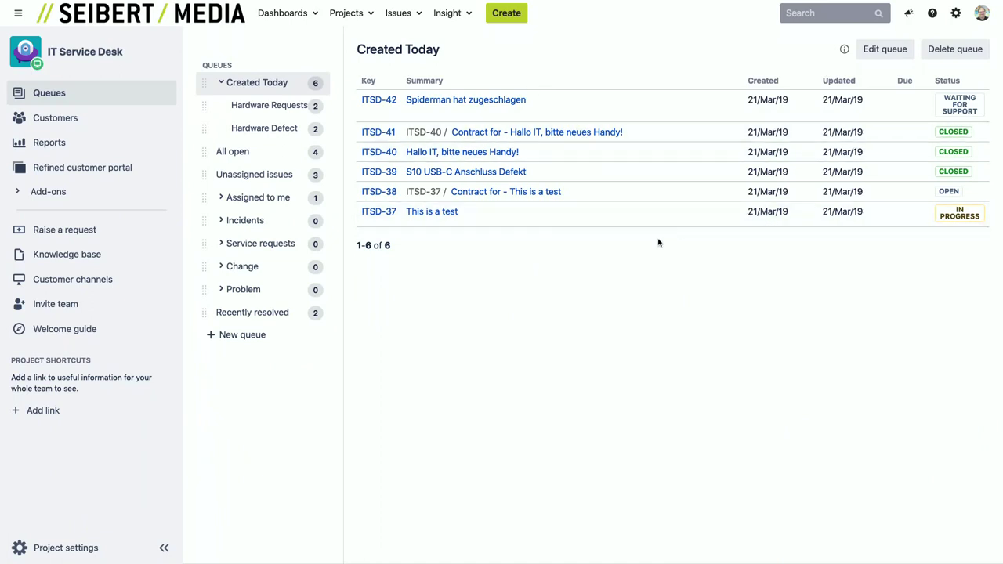
Open ITSD-42 "Spiderman hat zugeschlagen" from the Hardware Defect queue and start investigating it
click(281, 129)
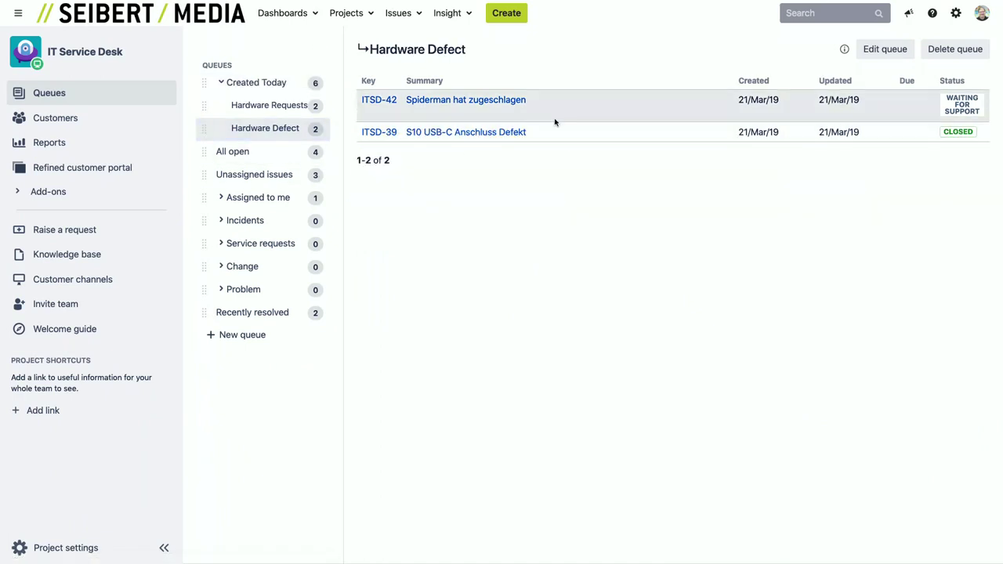
click(512, 102)
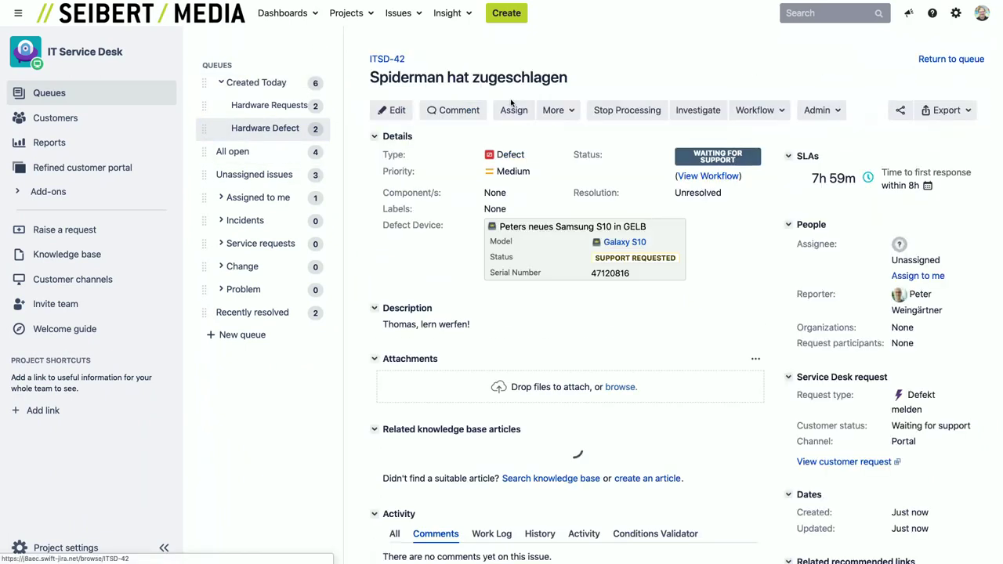
click(694, 115)
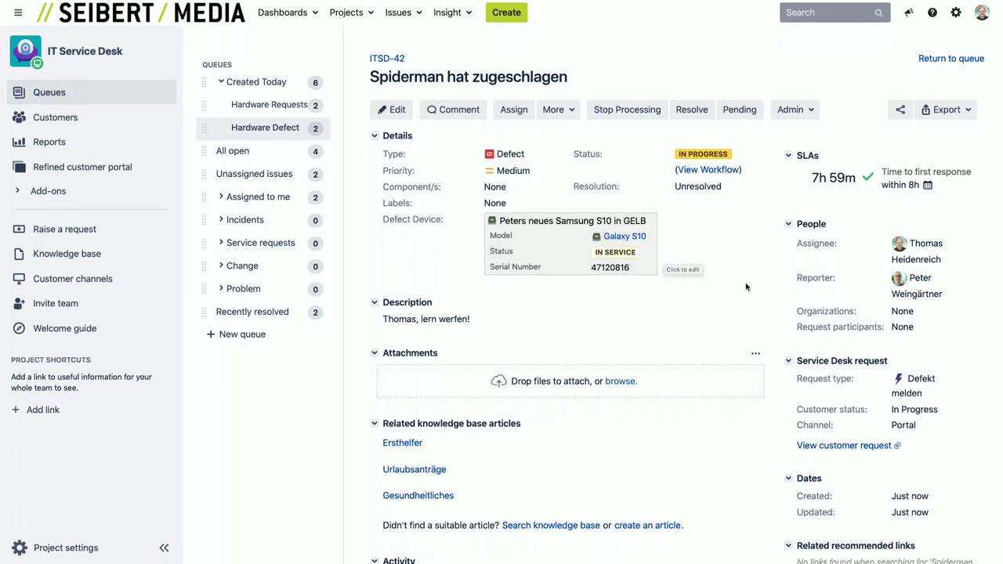
Share a comment with the customer on ITSD-42 addressing the reporter by first name and saying "lern fangen!!"
scroll(705, 274, down, 3)
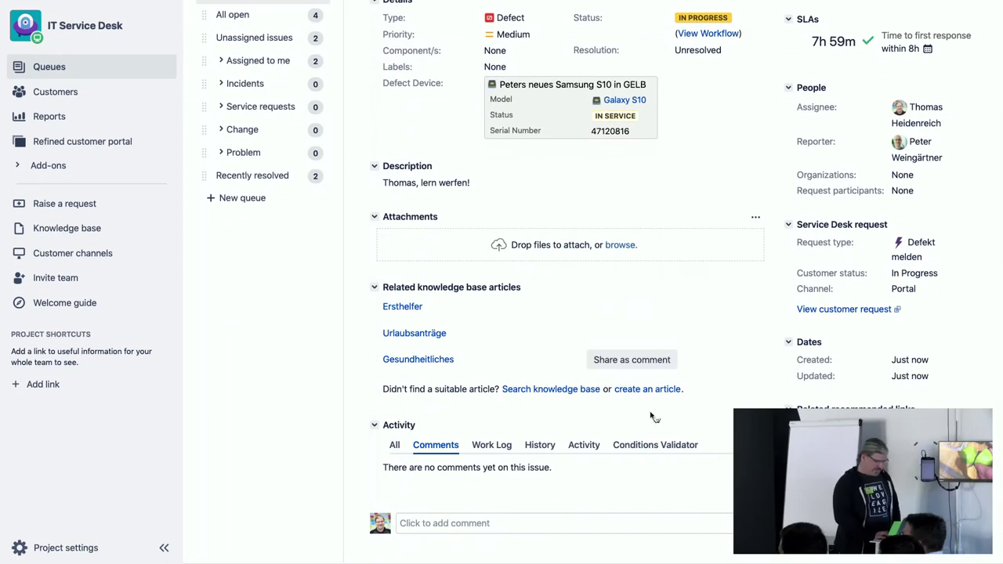
click(590, 515)
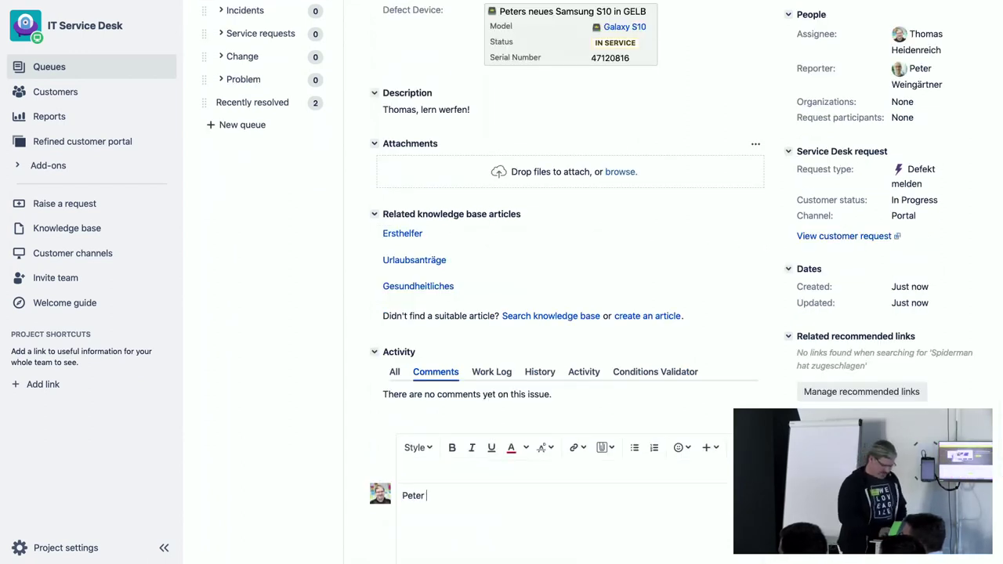
text(Peter lern fangen!!)
scroll(545, 470, down, 3)
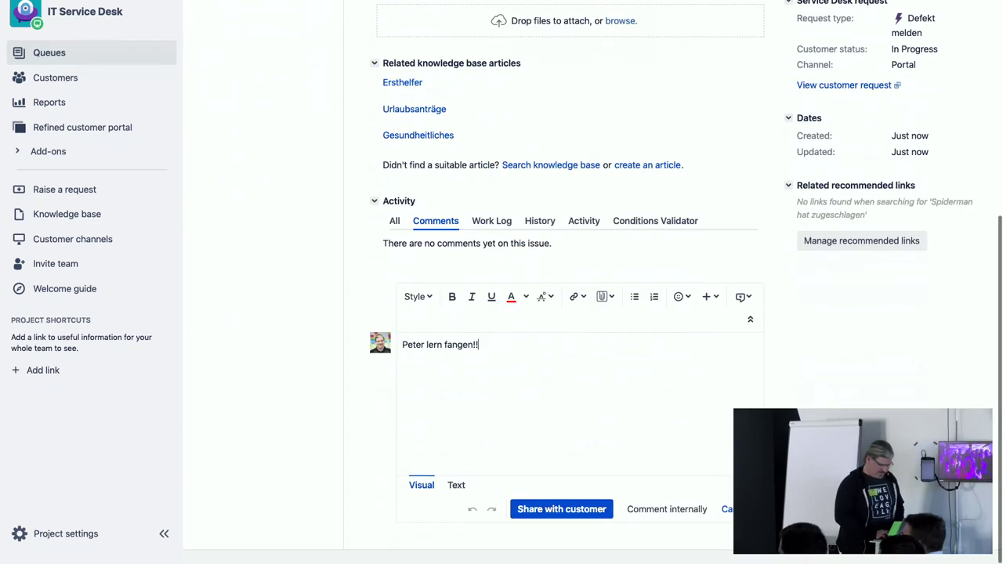
click(546, 522)
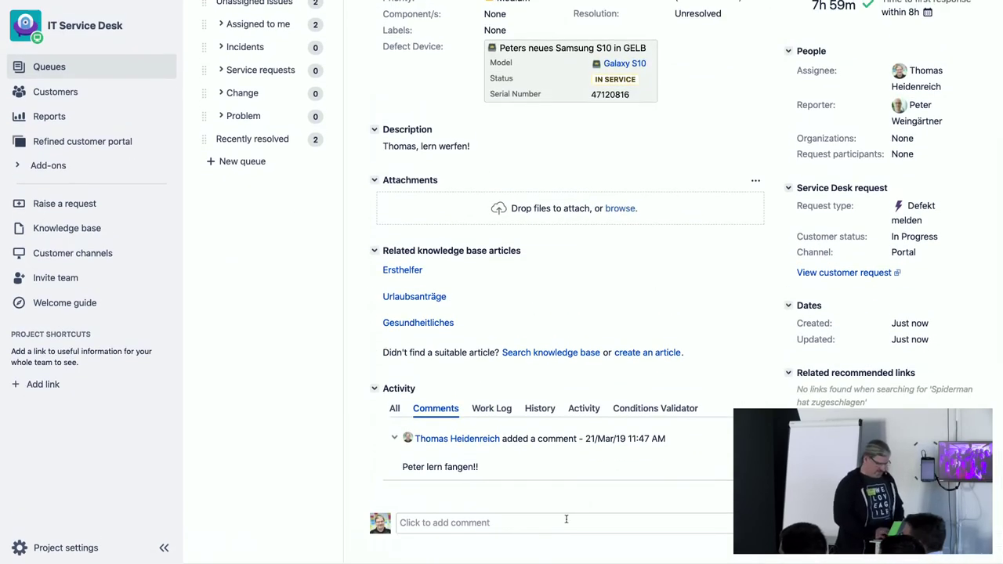
Add an internal comment to ITSD-42 reading "Der lässt alles fallen - immer!!"
click(567, 522)
text(Der l)
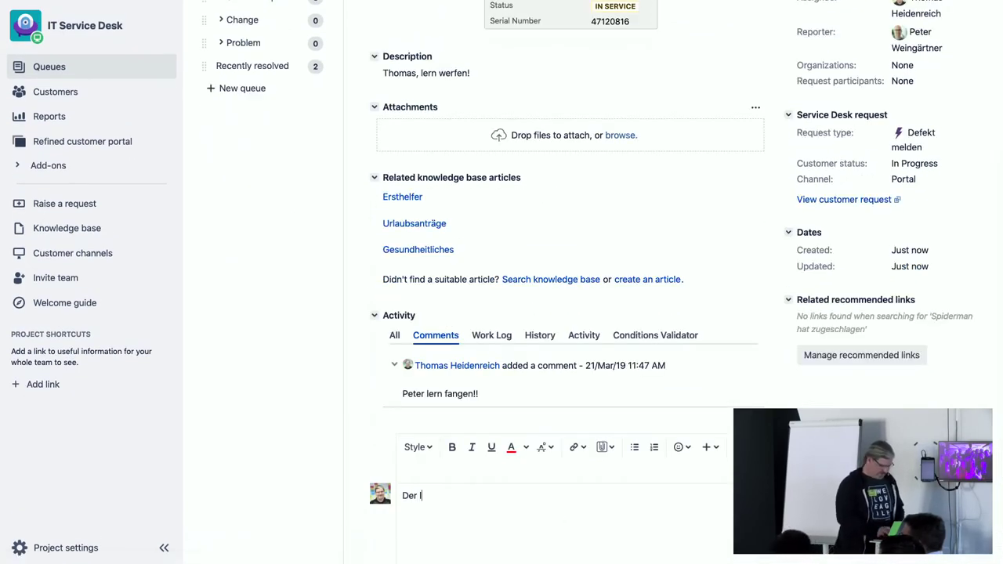
text(ässt alles falle)
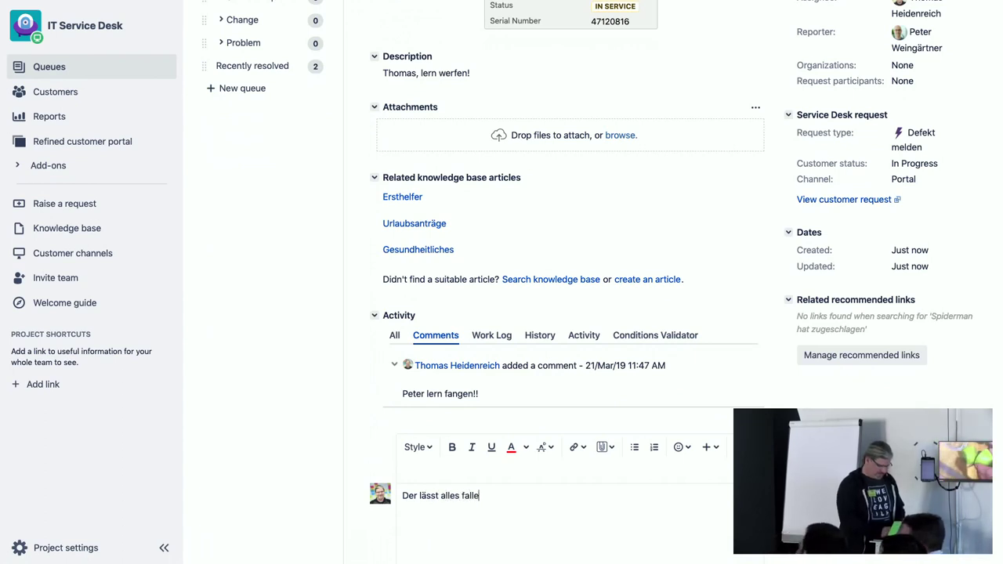
text(!!)
scroll(683, 523, down, 3)
click(666, 523)
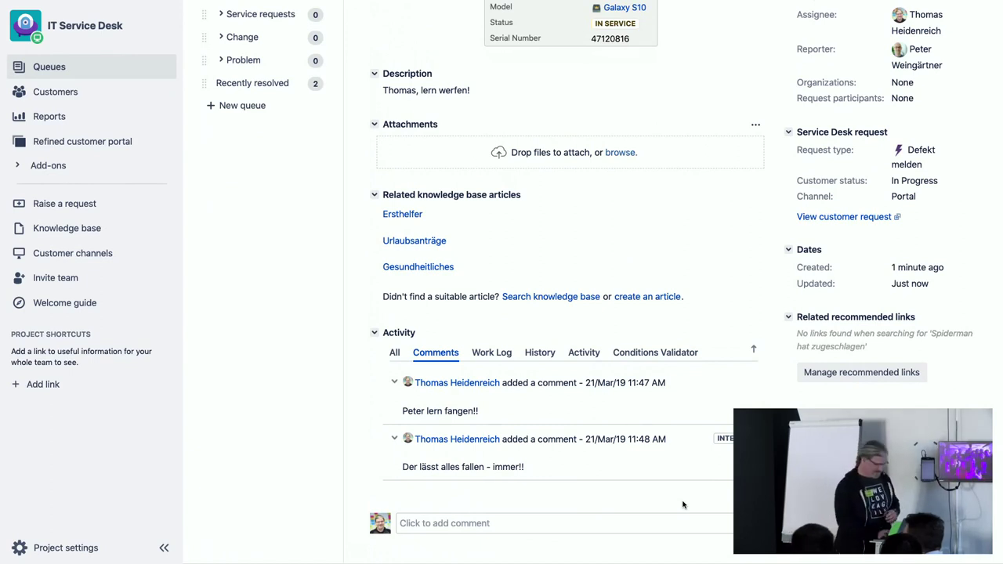
Move ITSD-42 to pending with the pending reason "Waiting on vendor"
scroll(682, 504, up, 3)
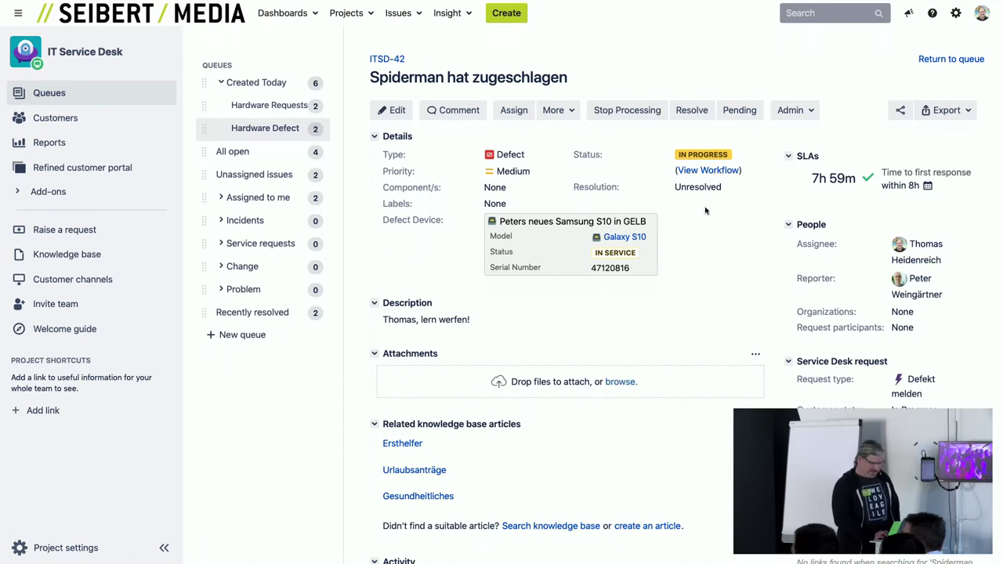
click(739, 110)
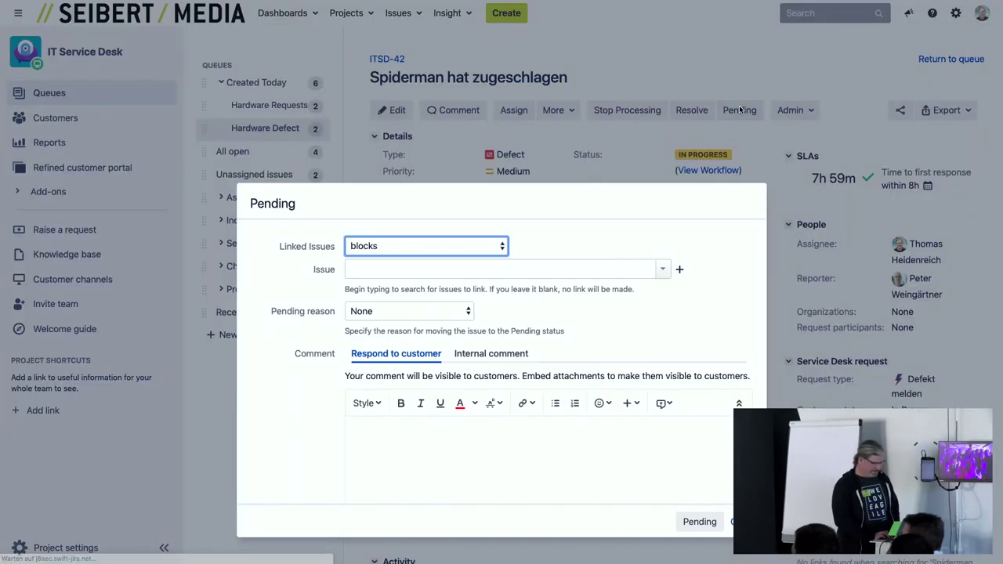
click(435, 311)
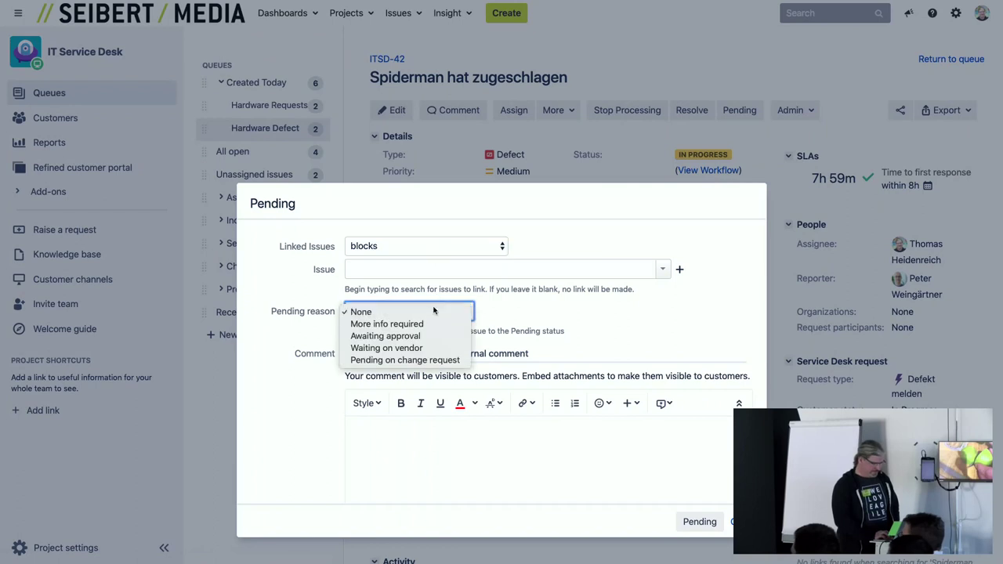
click(423, 347)
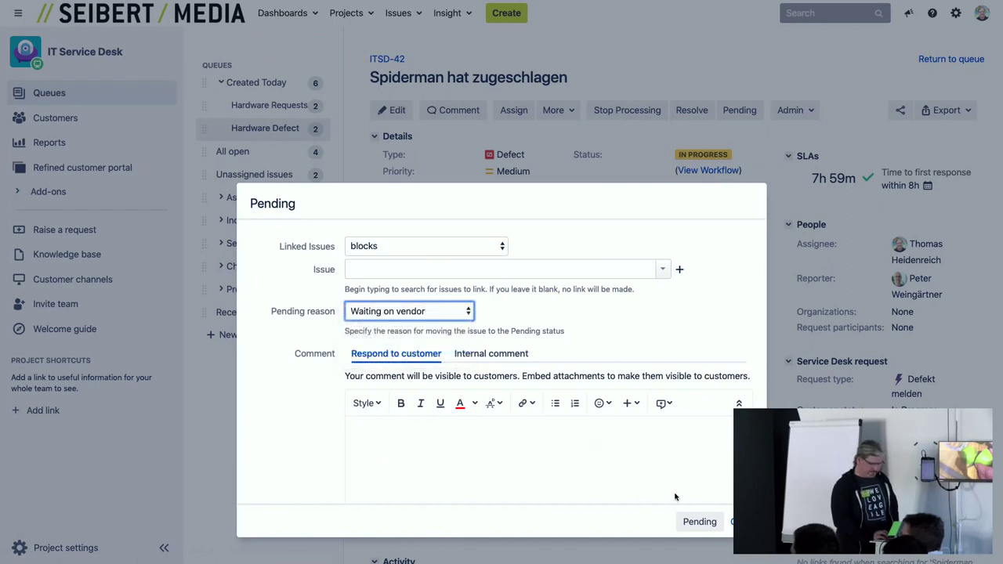
click(705, 523)
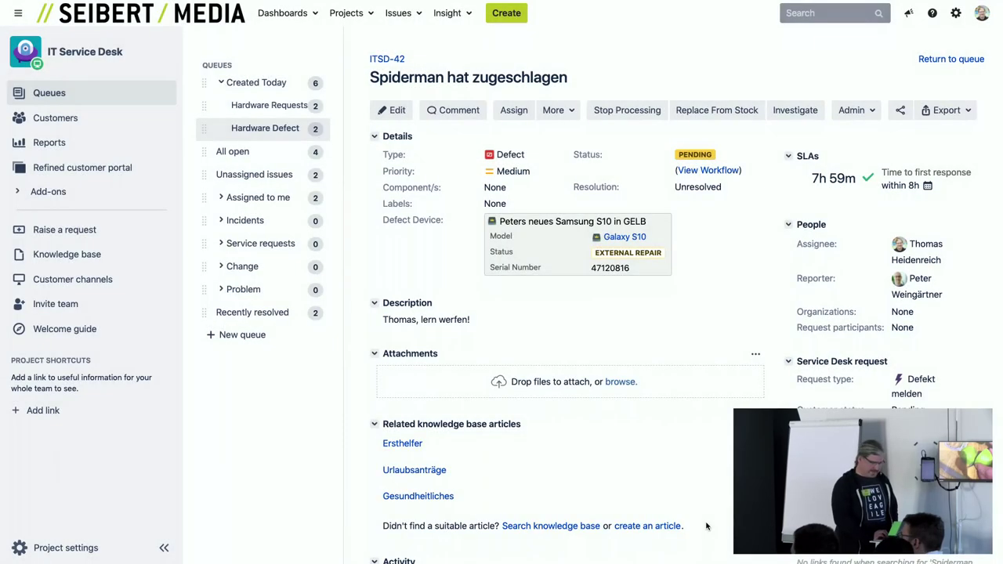
Replace the defective device of ITSD-42 from stock with the old iPhone 4S
scroll(705, 525, down, 5)
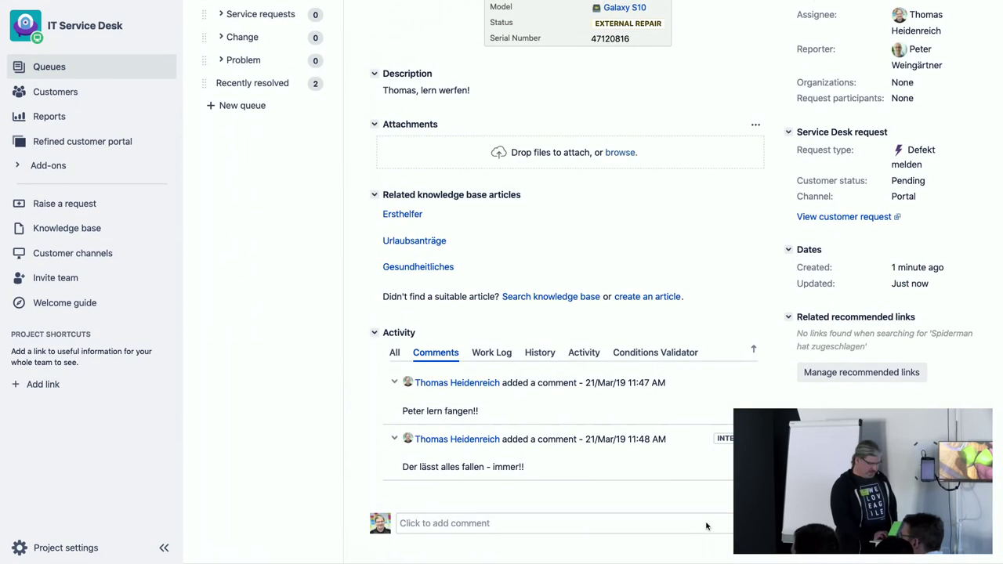
scroll(705, 525, up, 4)
scroll(705, 526, up, 1)
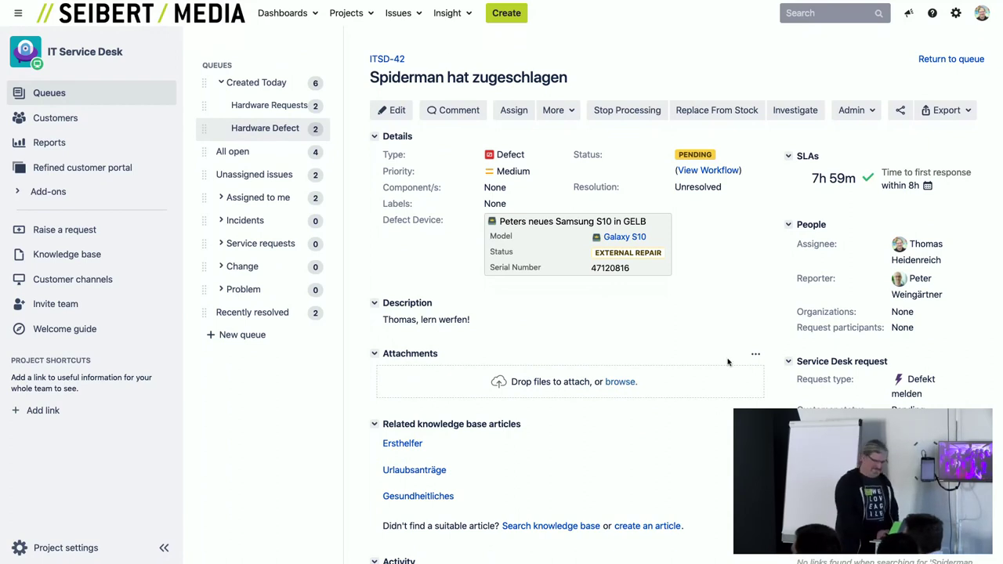
click(739, 114)
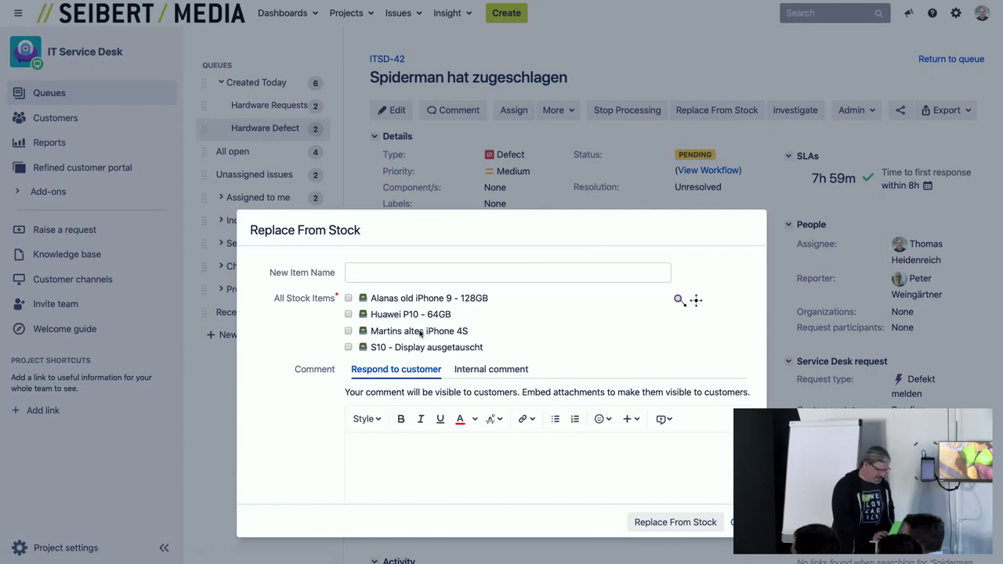
click(349, 331)
scroll(459, 444, down, 2)
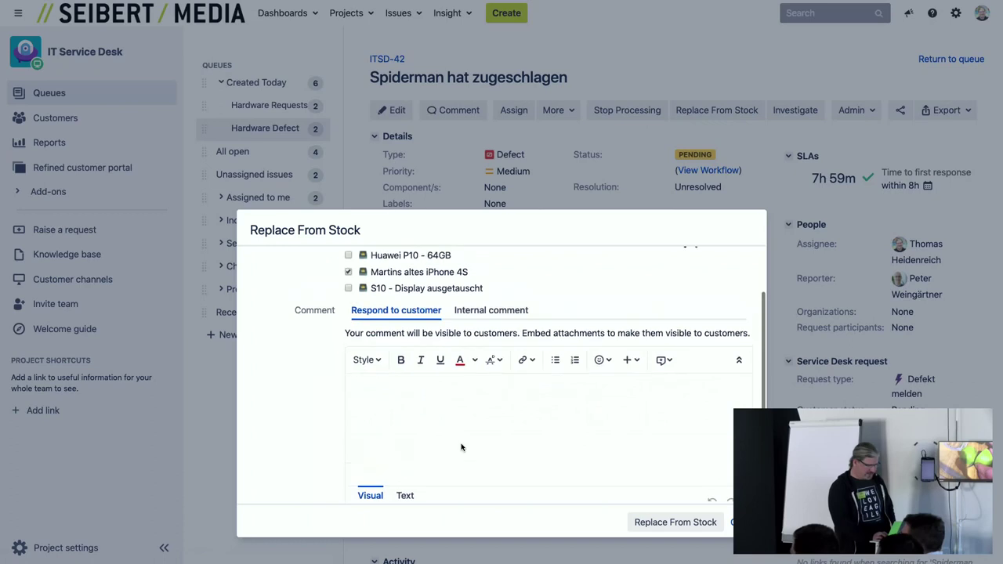
scroll(461, 447, up, 1)
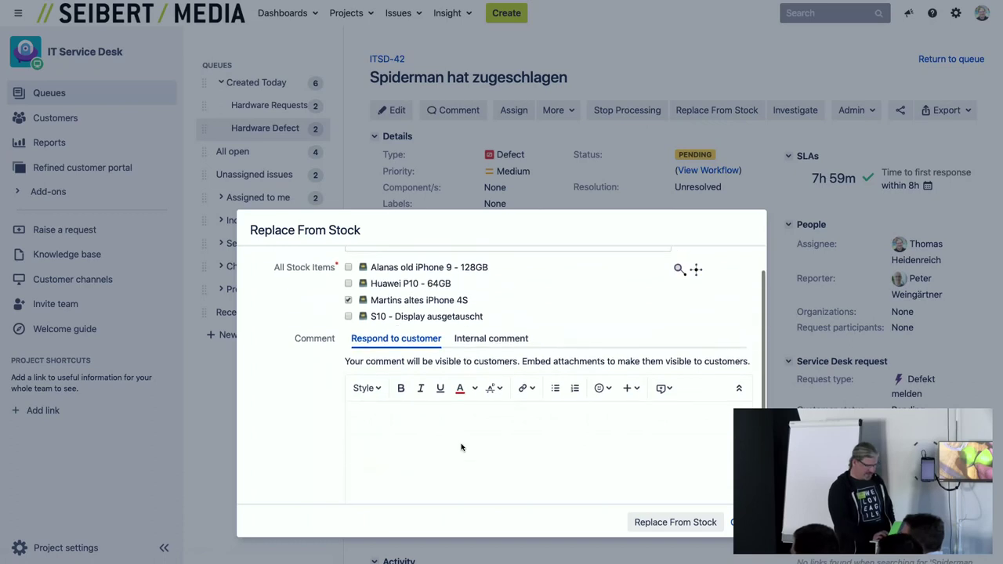
right_click(668, 527)
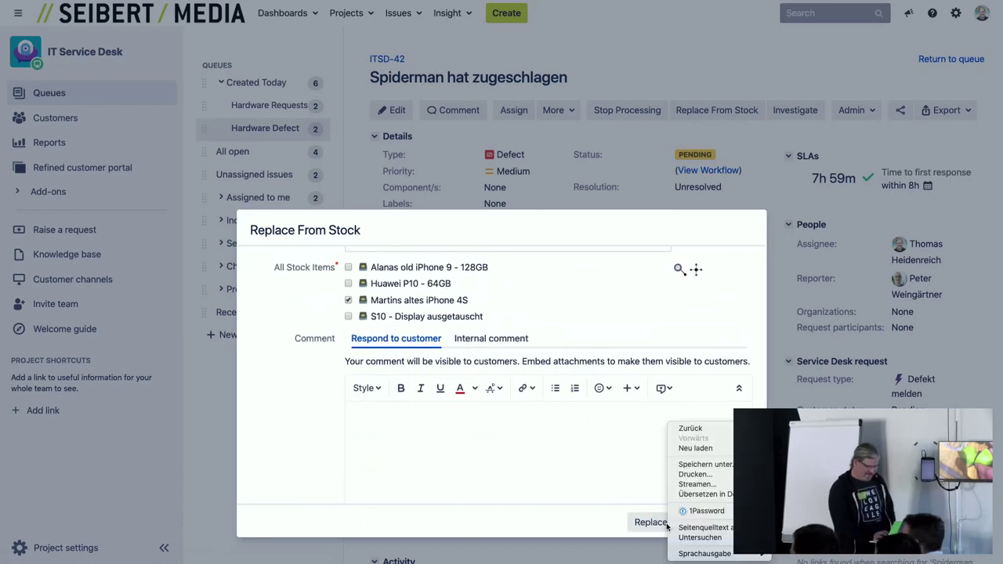
click(583, 491)
click(660, 523)
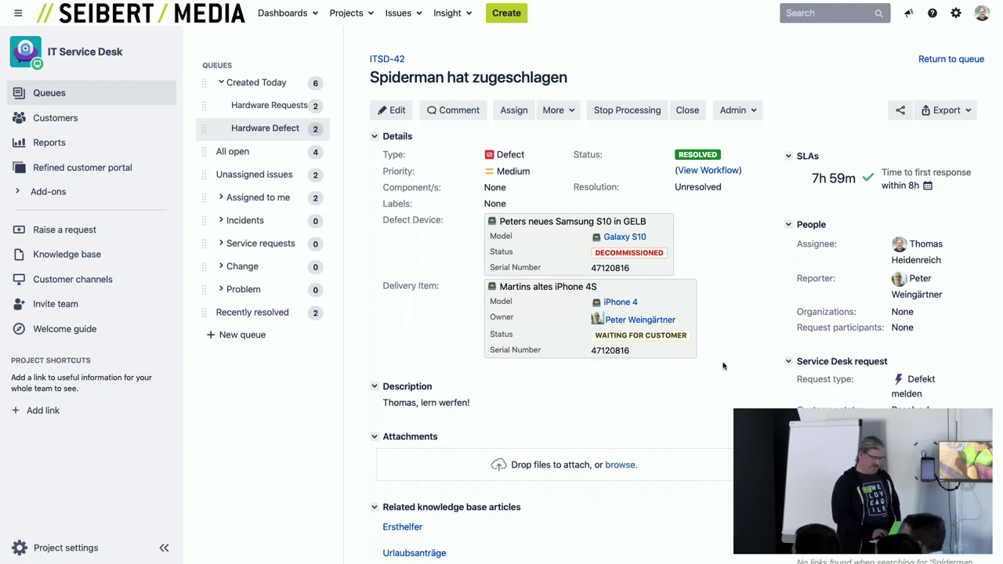
scroll(723, 366, down, 5)
scroll(723, 366, up, 6)
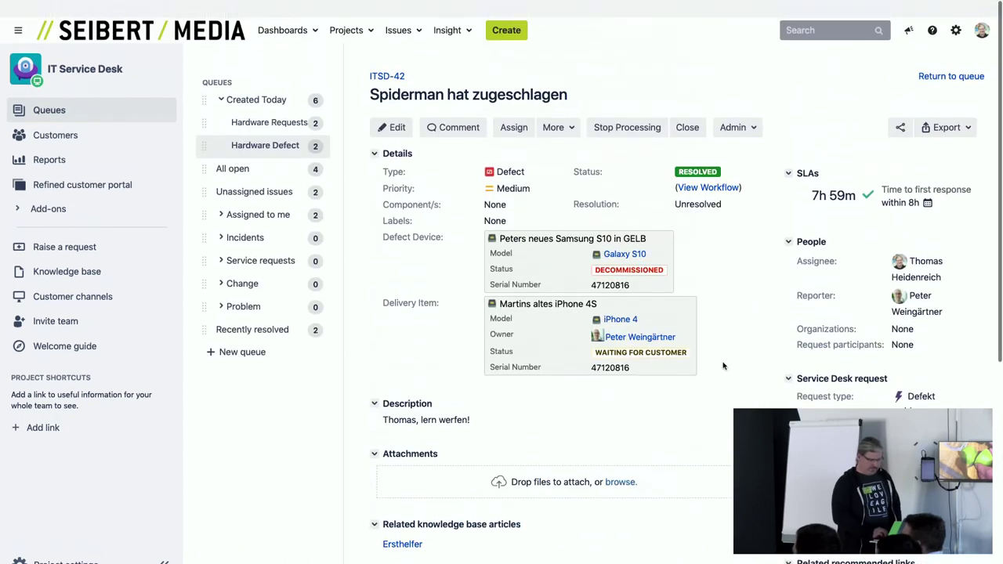